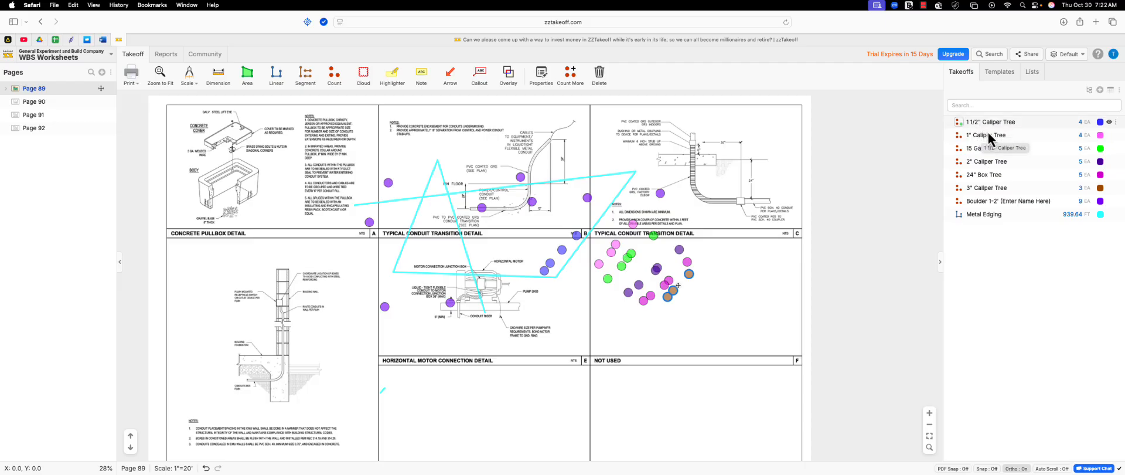
Create a takeoff folder named Landscape and move all takeoffs, from 1 1/2" Caliper Tree through Metal Edging, into it
click(1100, 90)
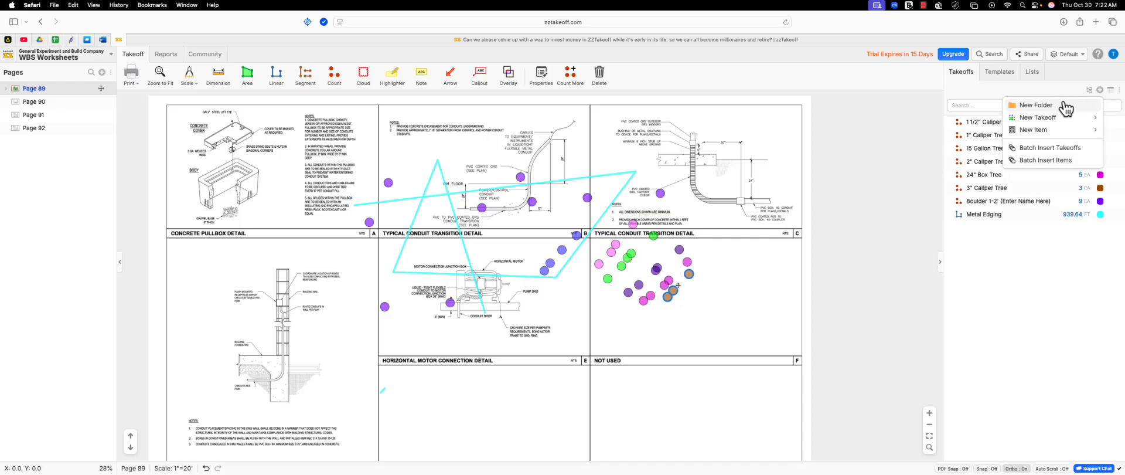
click(1065, 106)
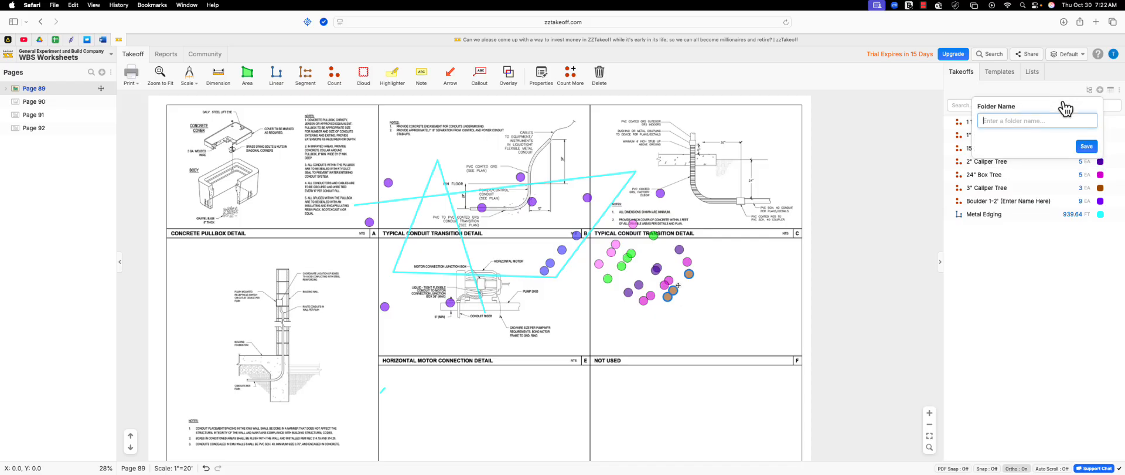
text(LAndscape)
click(993, 130)
click(1084, 148)
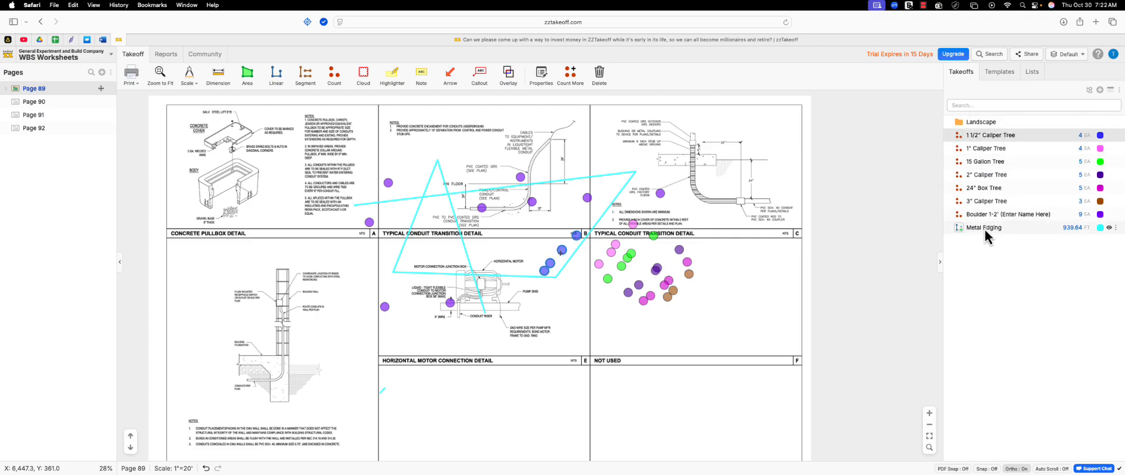
shift+click(984, 227)
drag(984, 227, 975, 123)
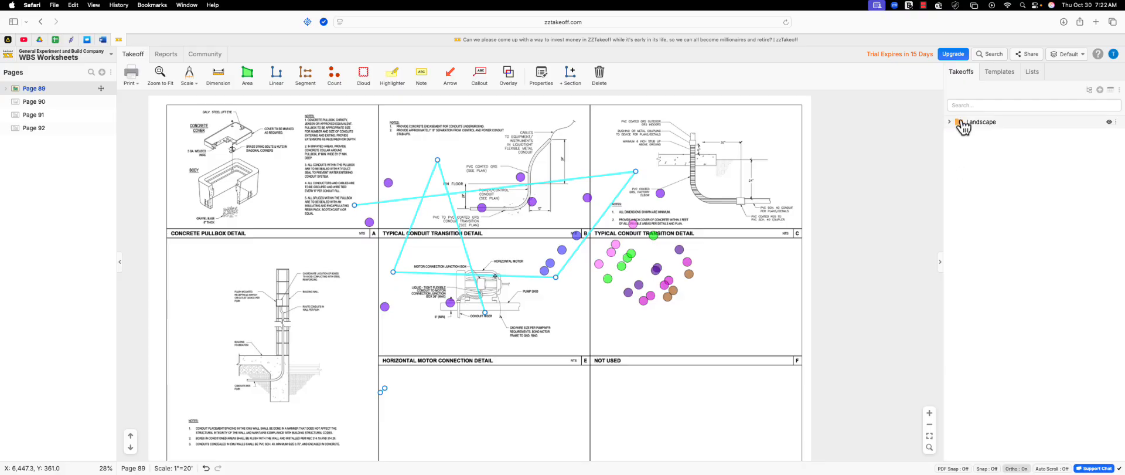
Review the available grouping options and the workspace's custom properties in the settings, including the Work Breakdown Structure set
click(1090, 90)
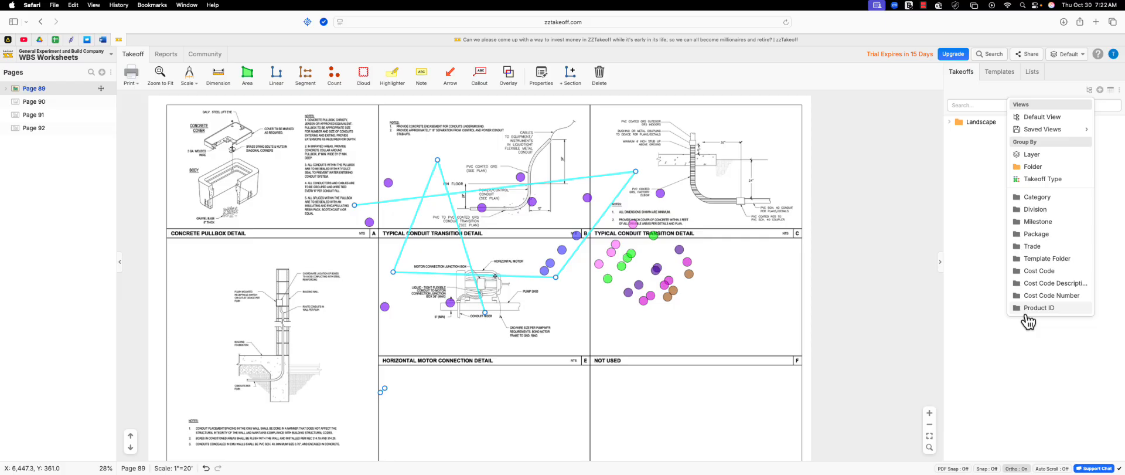
click(1115, 59)
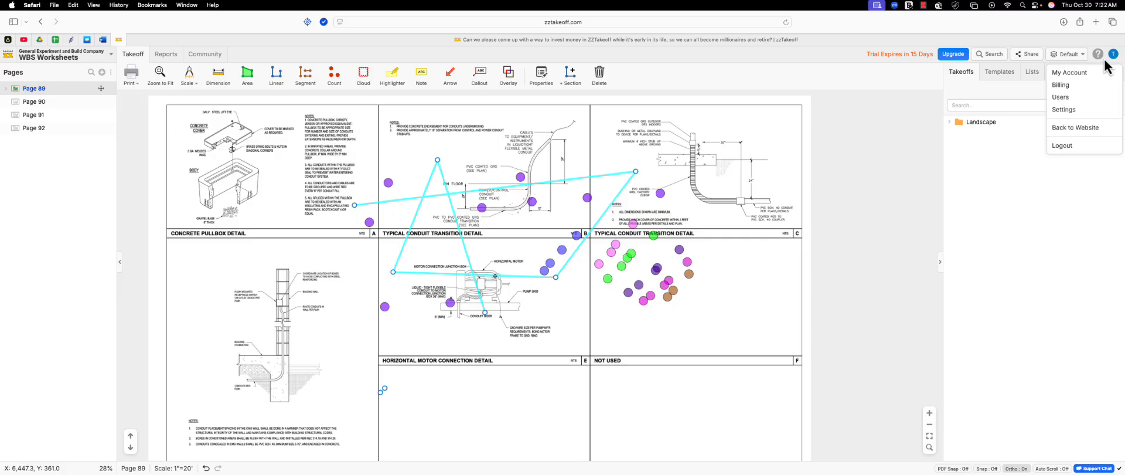
click(1064, 113)
click(438, 191)
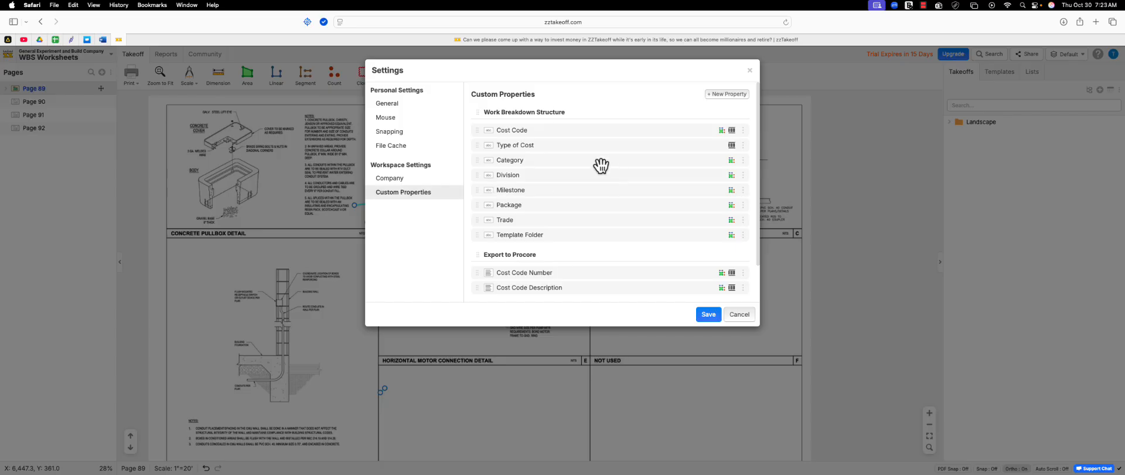
scroll(574, 163, down, 2)
scroll(574, 163, up, 1)
click(708, 314)
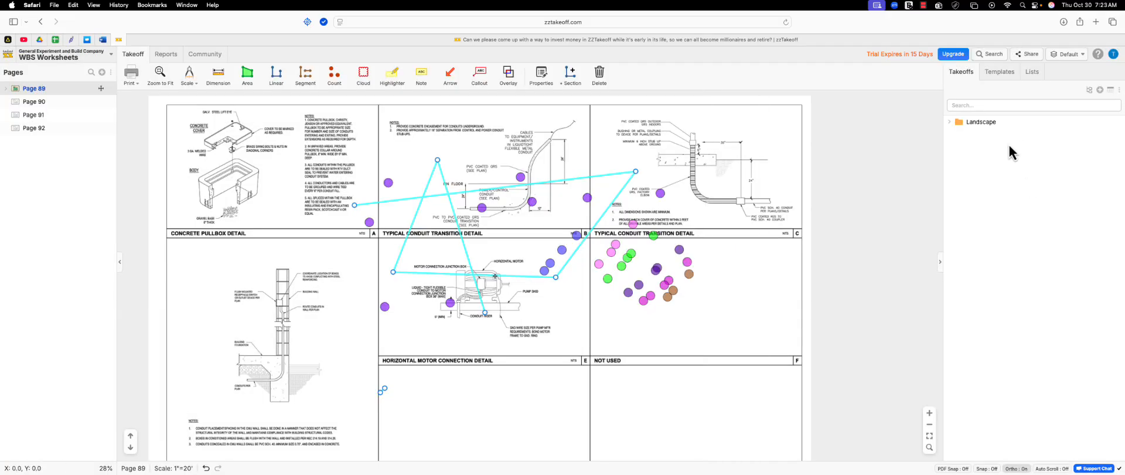
Group the takeoffs by Division and expand the Division 32 80 00 folder to view its takeoffs
click(950, 122)
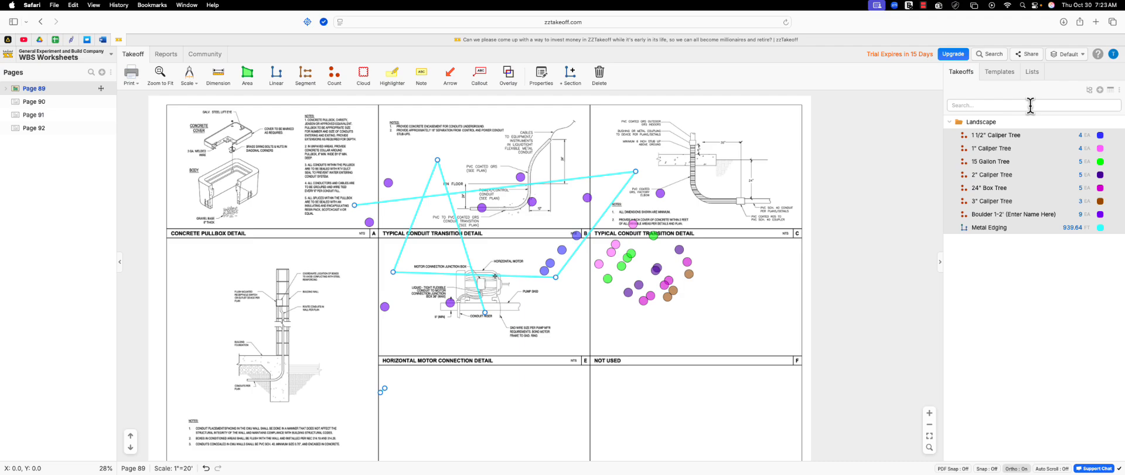
click(1089, 91)
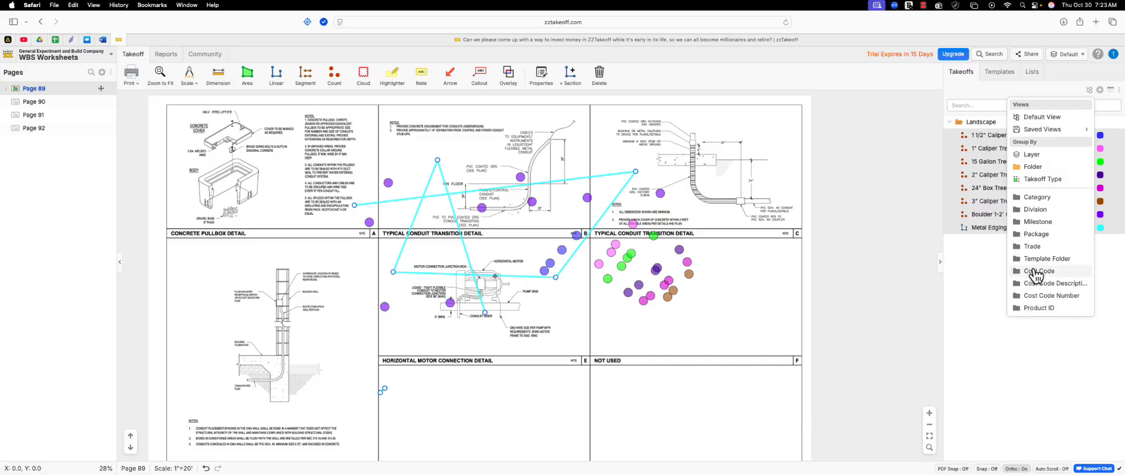
click(1018, 212)
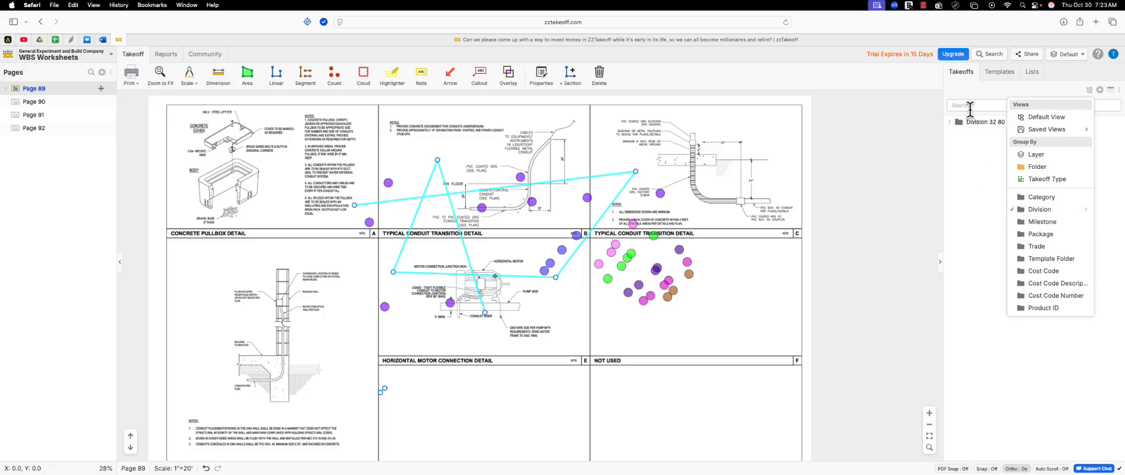
click(950, 122)
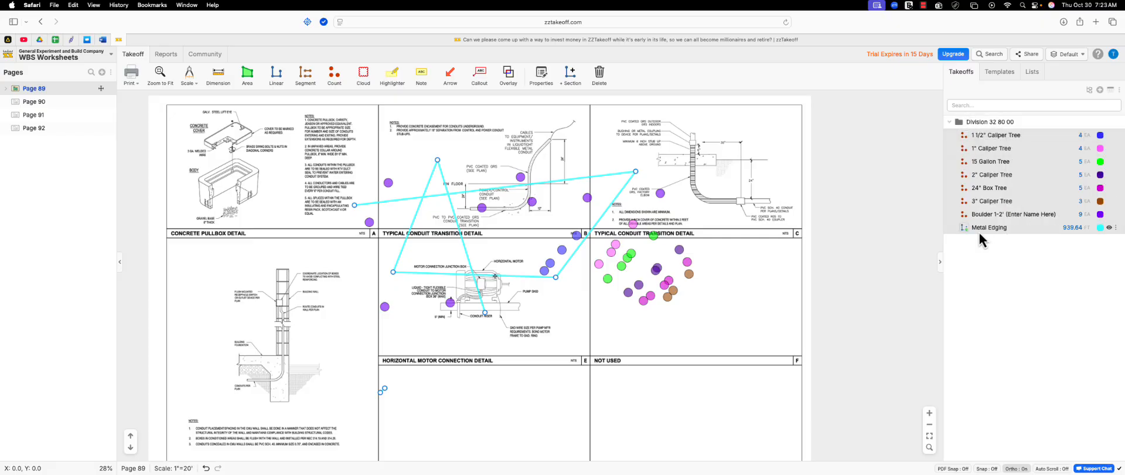
click(999, 122)
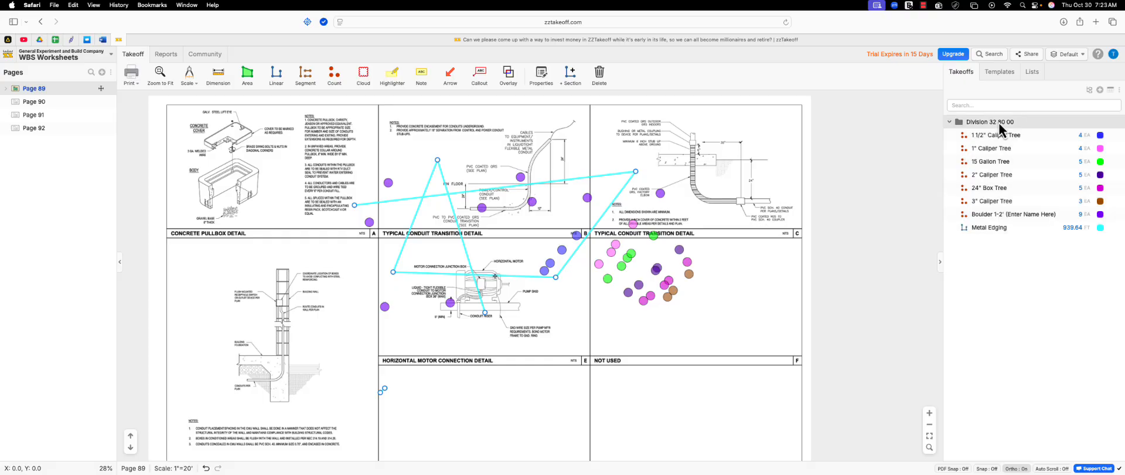
Add Template Folder as a second grouping level under Division, and remove both groupings from the takeoff list
click(1089, 89)
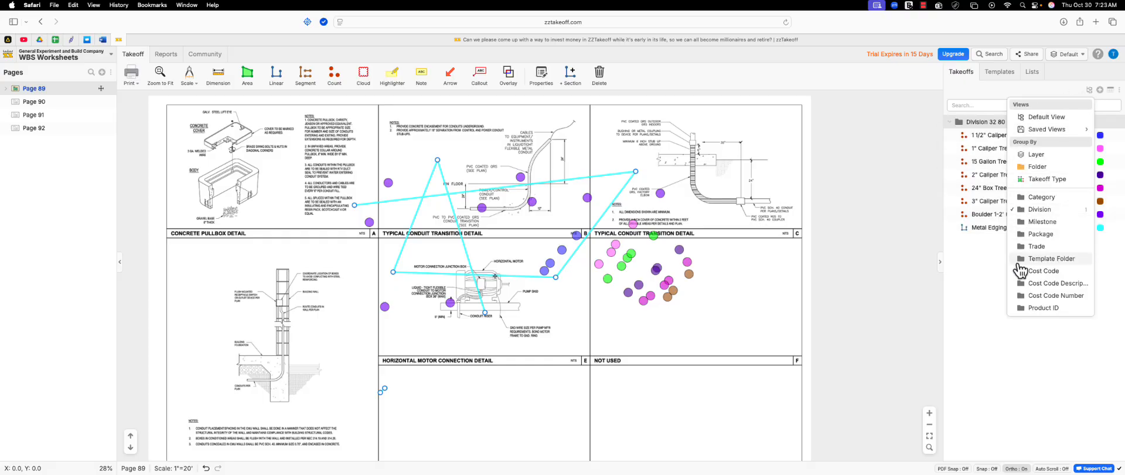
click(1023, 261)
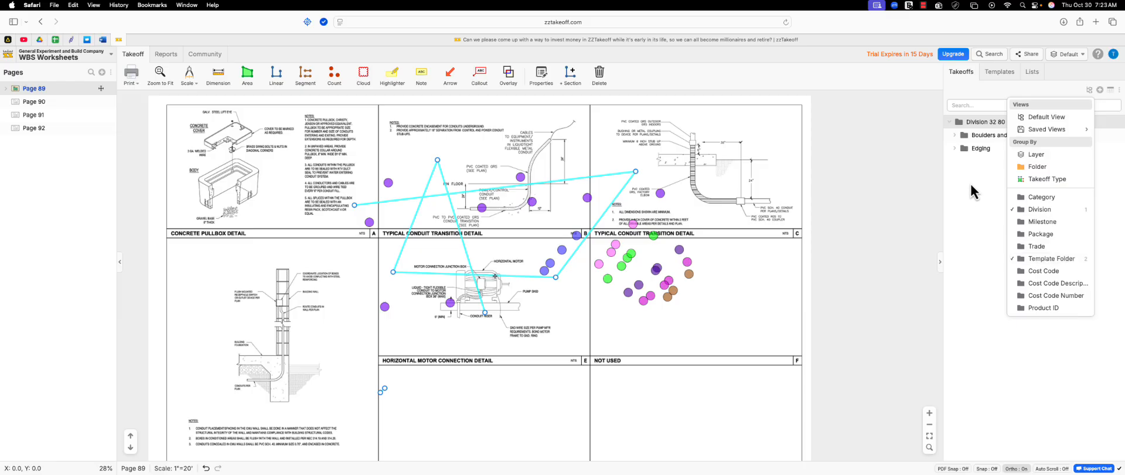
click(1020, 259)
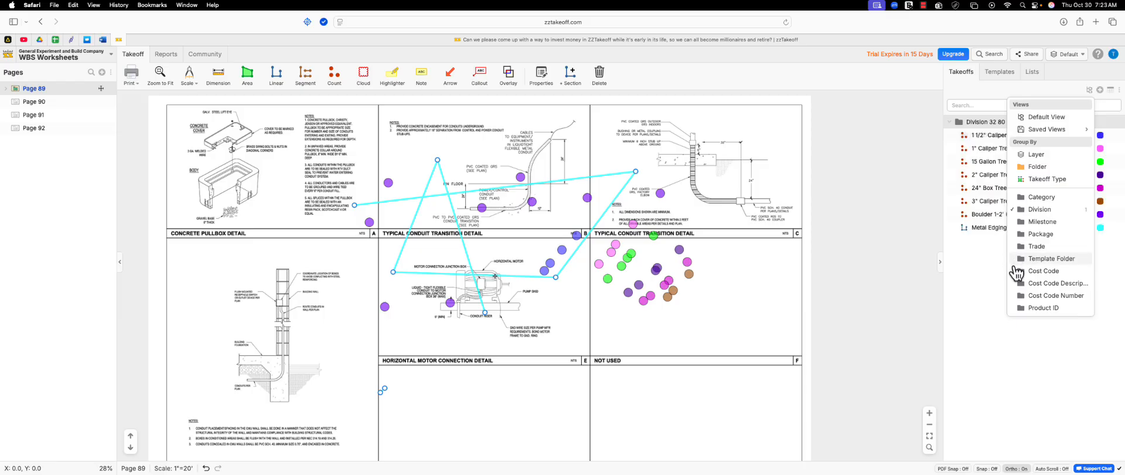
click(1023, 210)
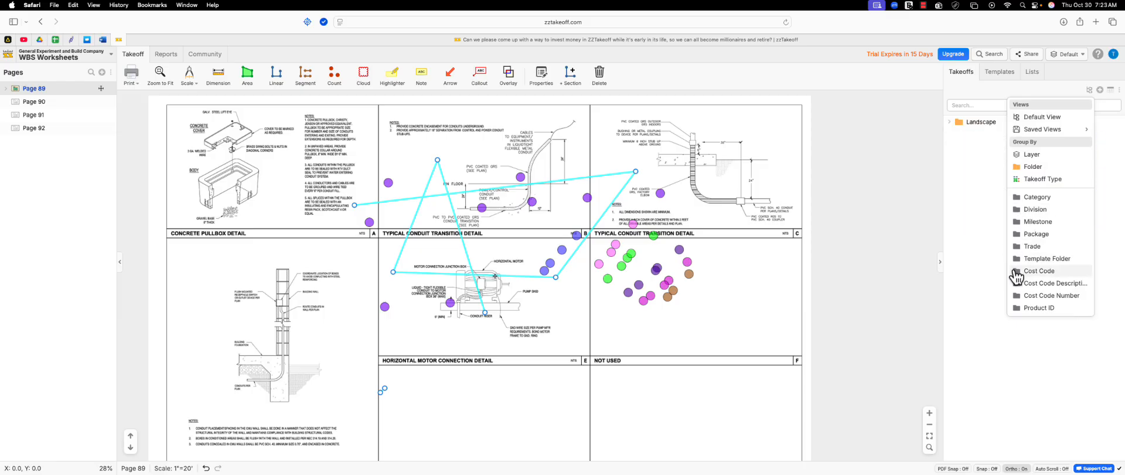
Group the takeoffs by Cost Code, check the takeoffs inside the 32-80-01-01 folder, and reopen the grouping options
click(1019, 271)
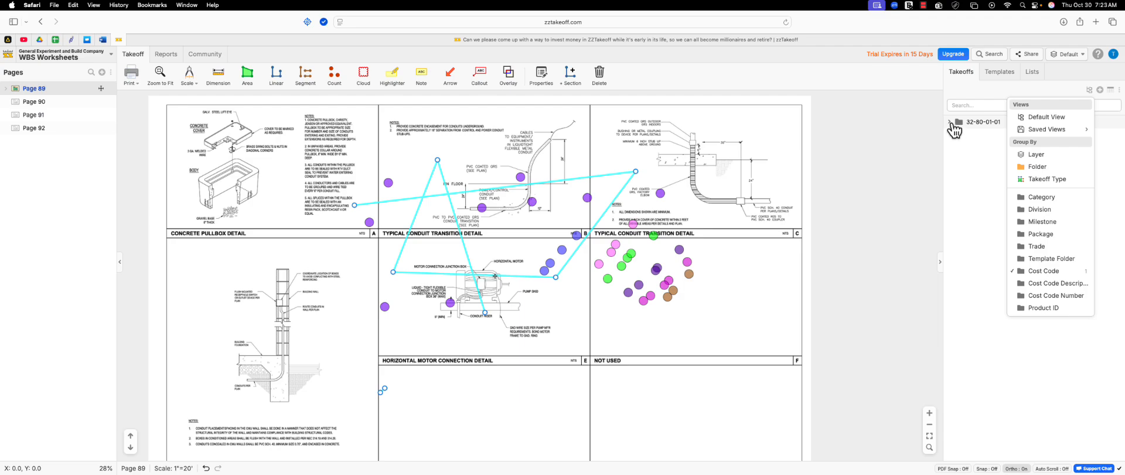
click(954, 123)
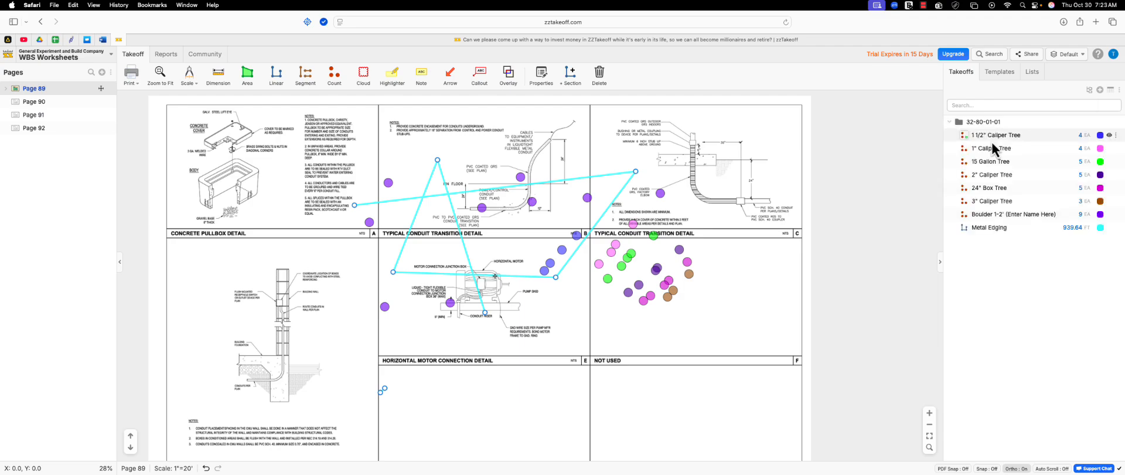
click(951, 122)
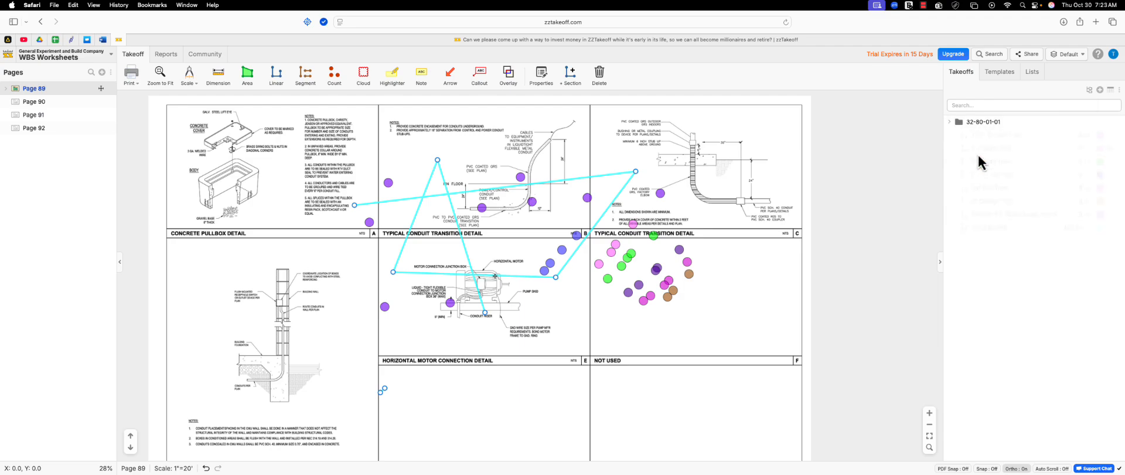
right_click(979, 121)
click(1084, 89)
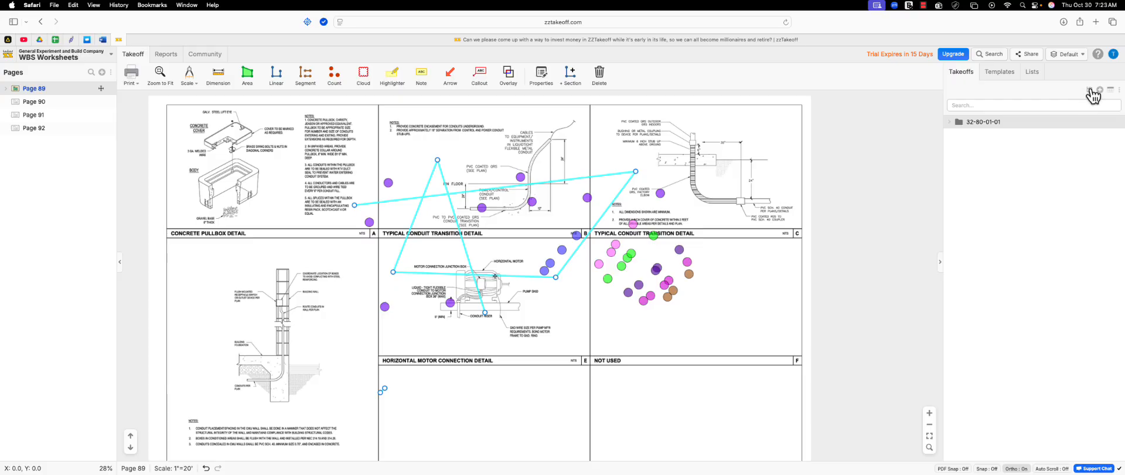
click(1088, 90)
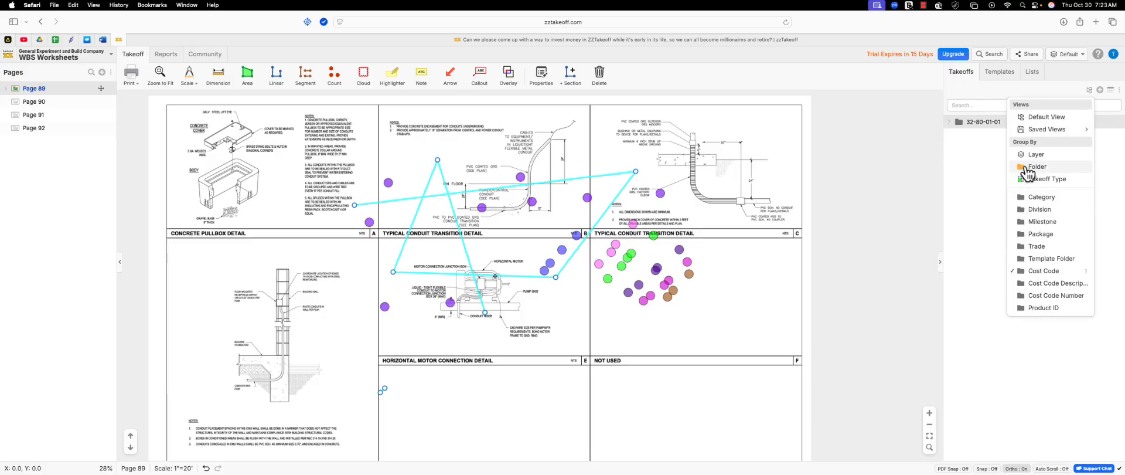
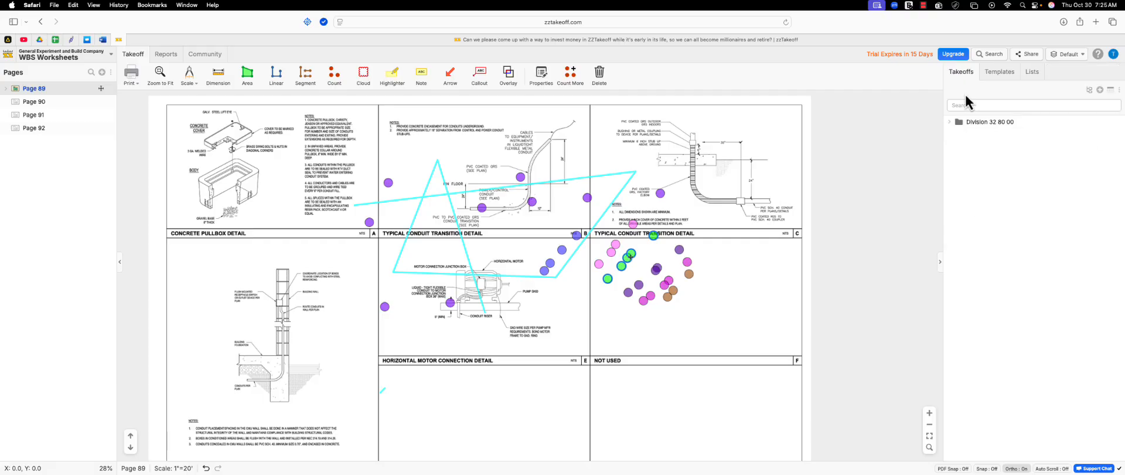
Look through the template libraries and examine the L and I and Video folders of the Video library
click(999, 78)
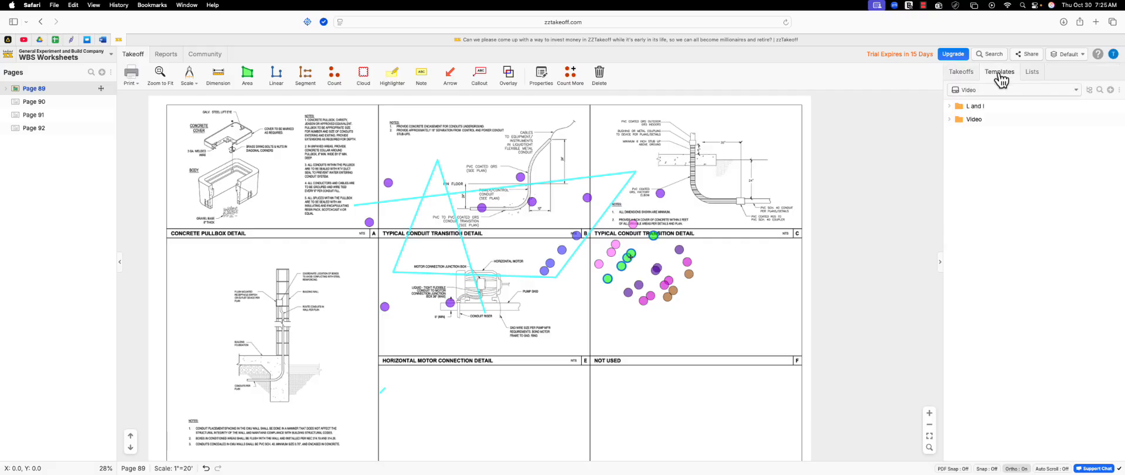
click(1064, 91)
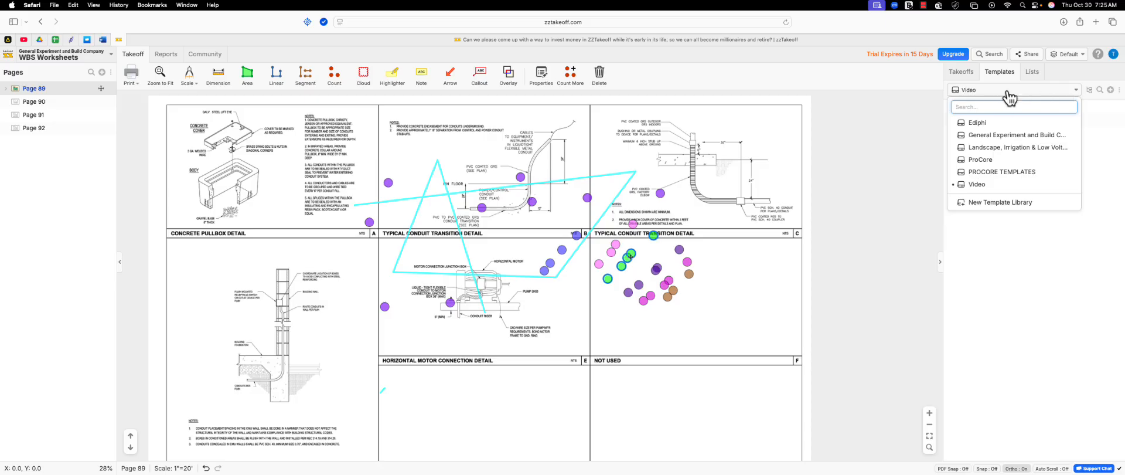
click(1011, 205)
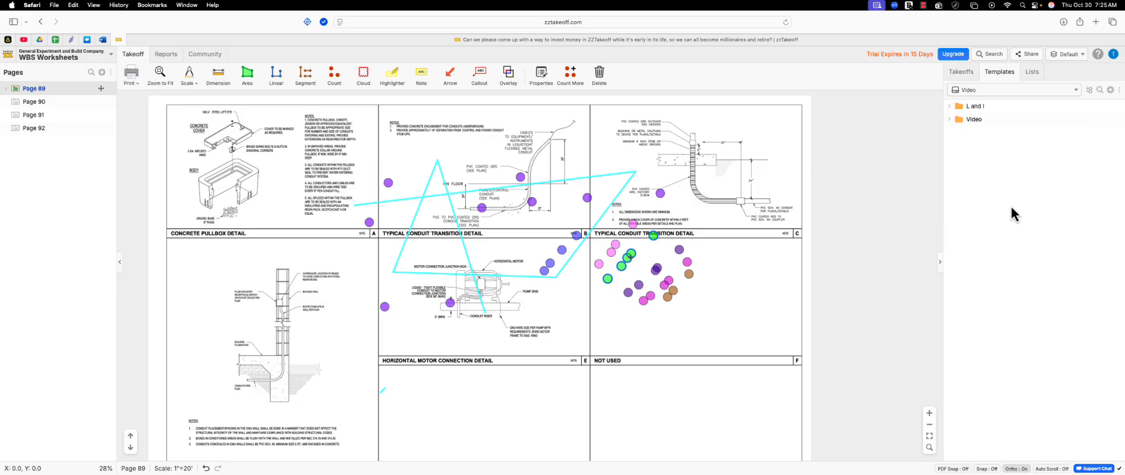
click(951, 107)
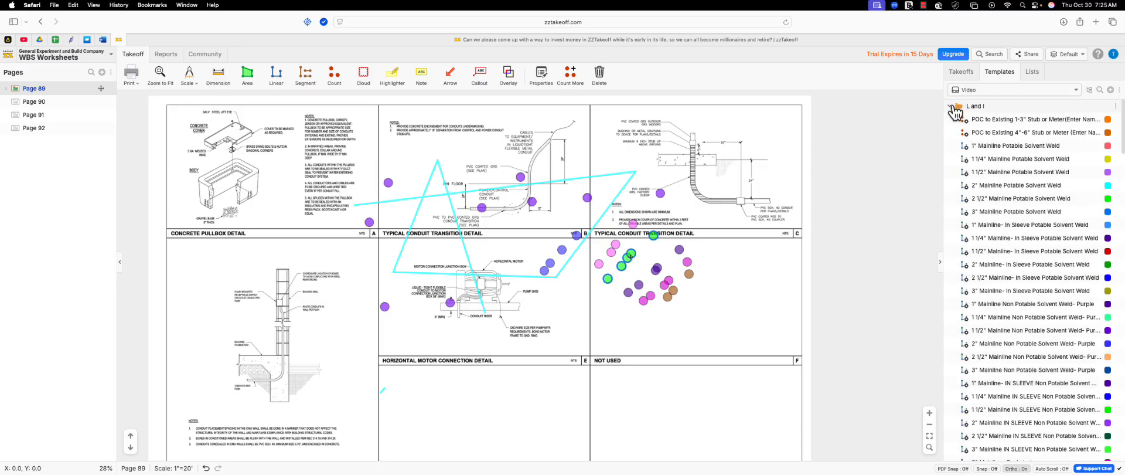
click(952, 106)
click(958, 120)
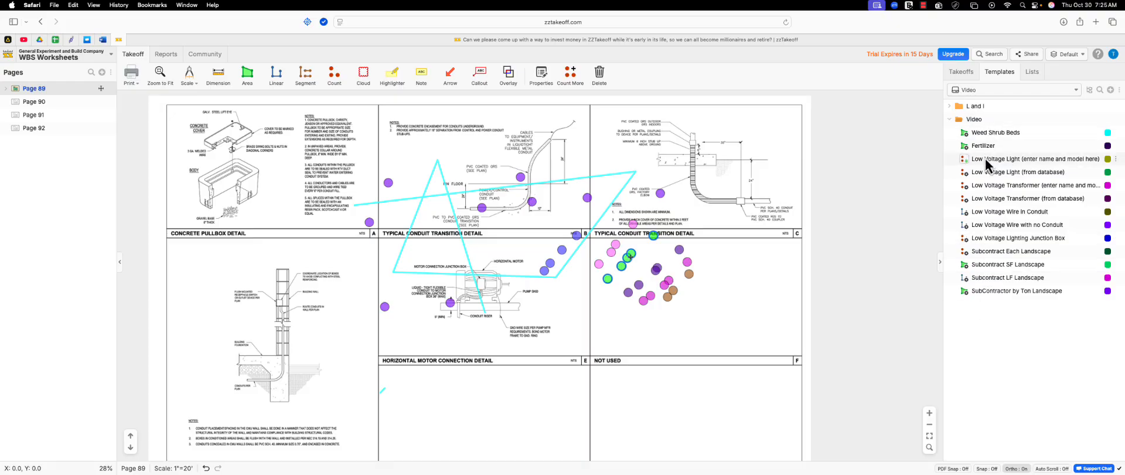
Switch to the Landscape, Irrigation & Low Voltage Lighting template library and look through its templates
click(1017, 91)
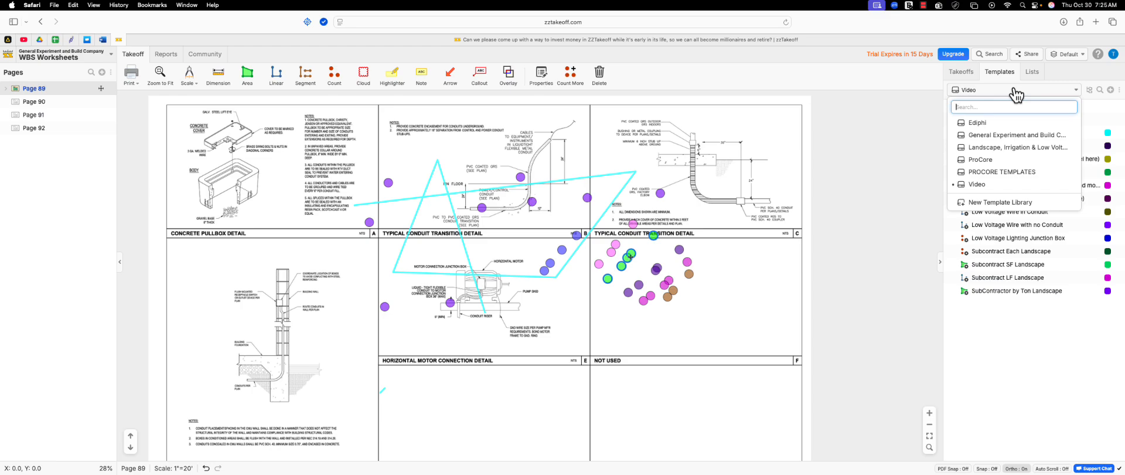
click(991, 146)
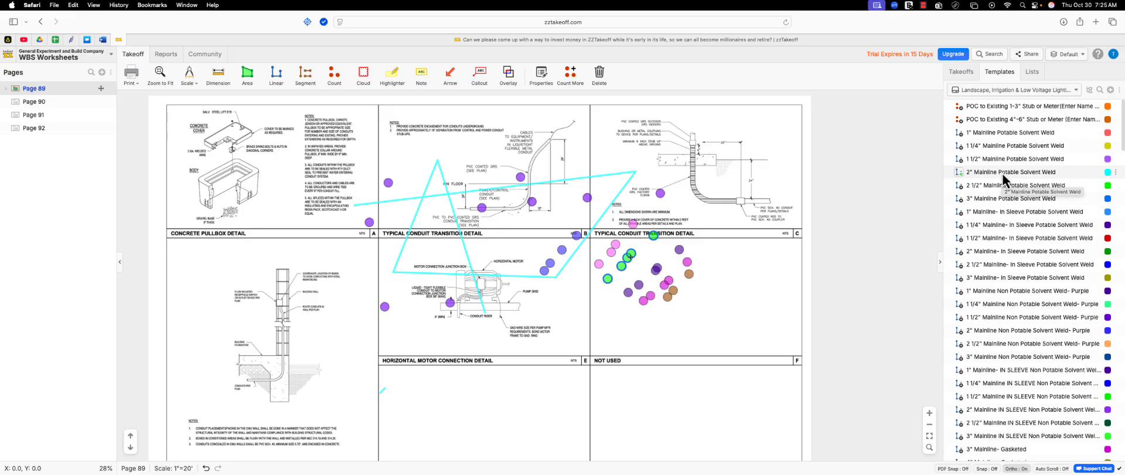
scroll(1008, 196, down, 15)
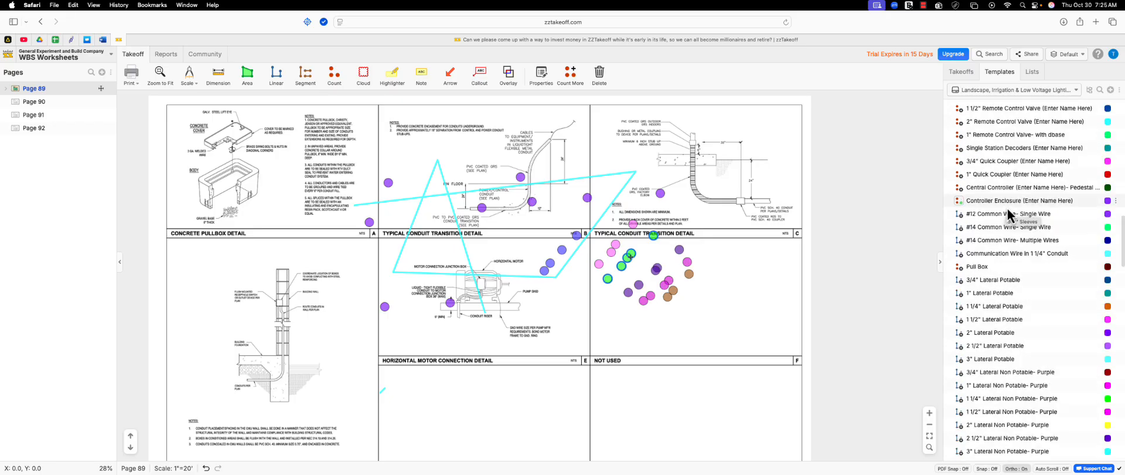
scroll(1012, 210, up, 15)
scroll(1029, 212, down, 10)
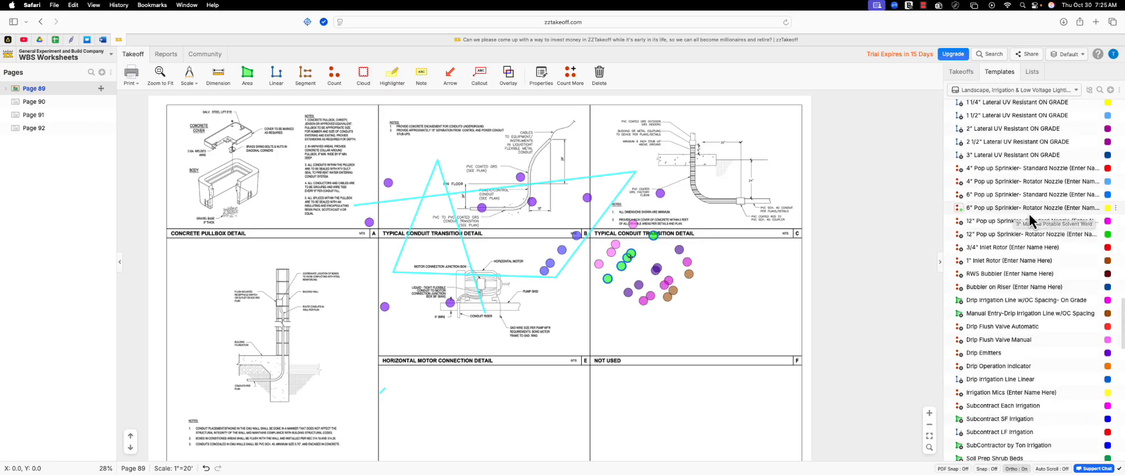
scroll(1027, 212, up, 10)
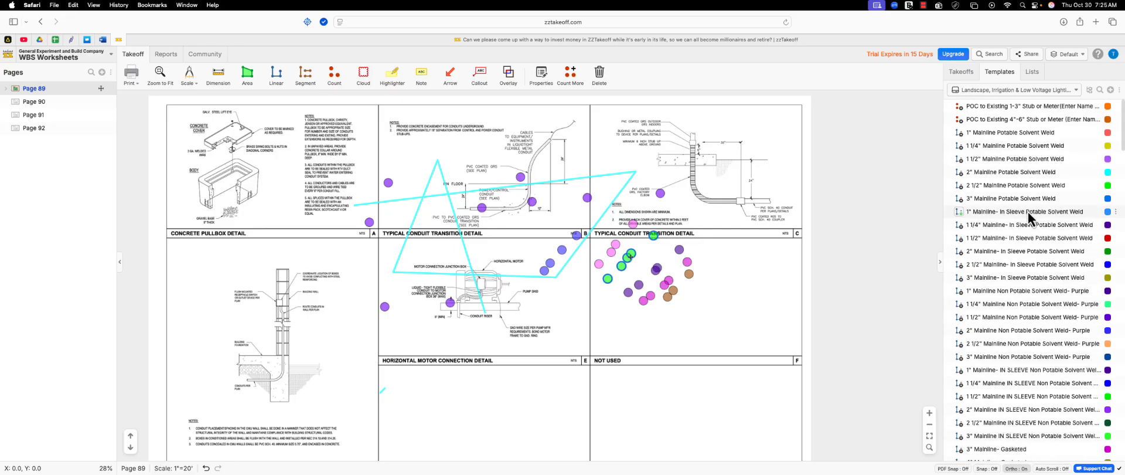
Group the templates of the Landscape, Irrigation & Low Voltage Lighting library by Division, with Template Folder as the second level
click(977, 91)
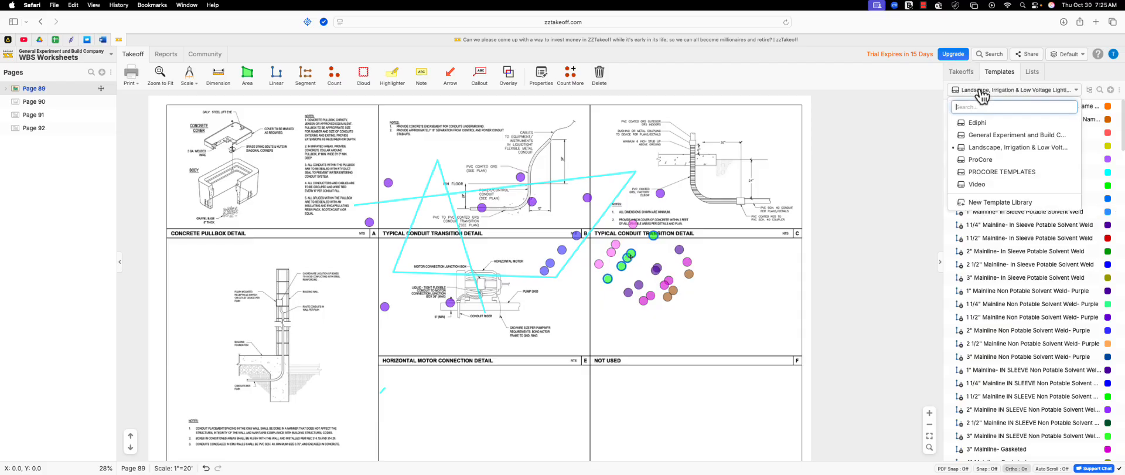
click(1064, 72)
click(1090, 91)
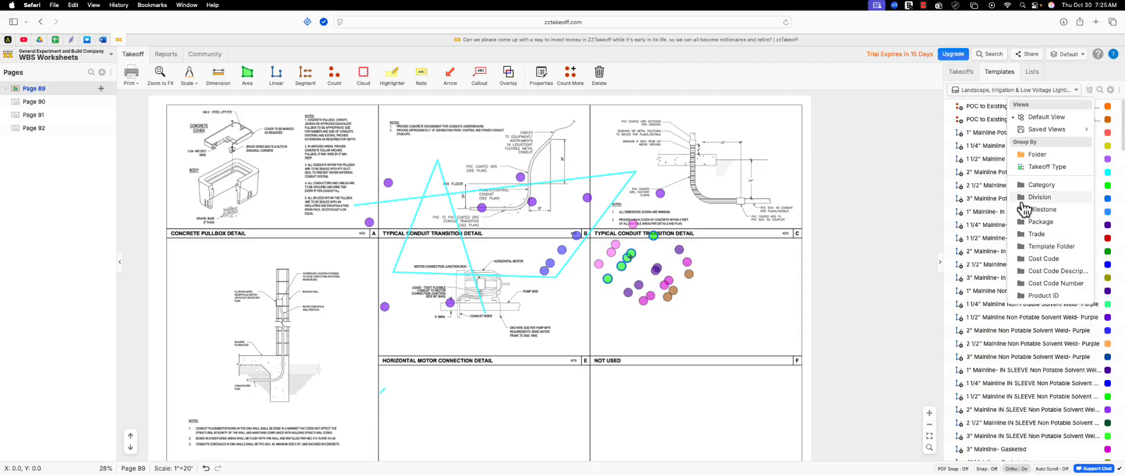
click(1025, 199)
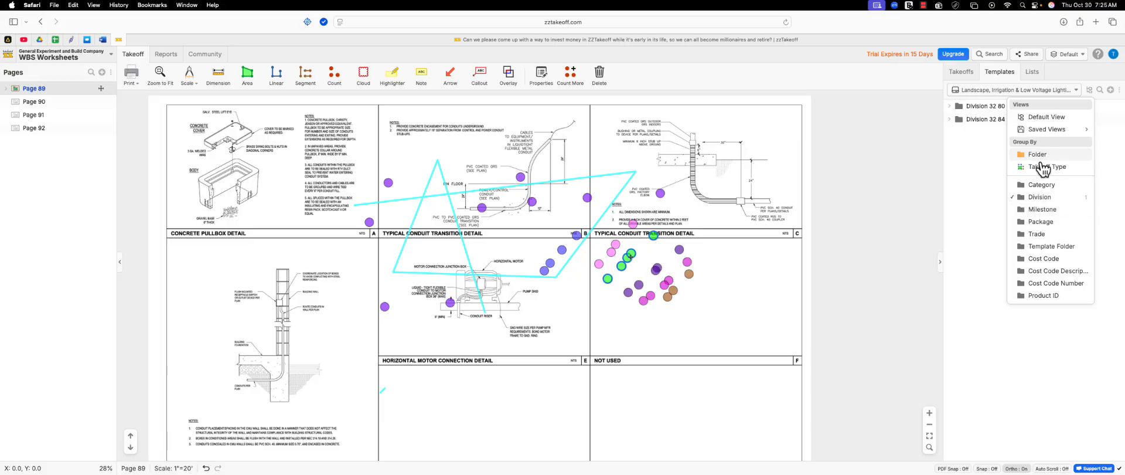
click(1032, 246)
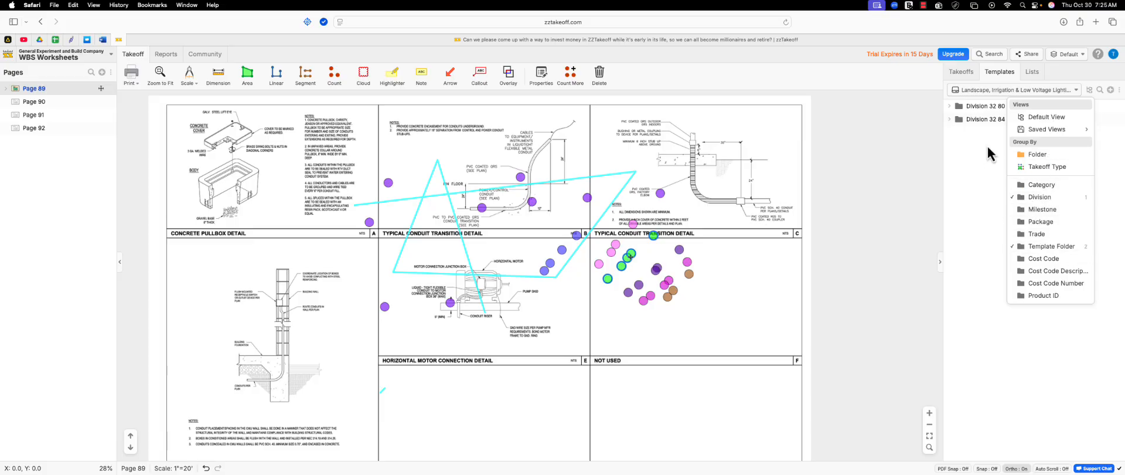
click(953, 134)
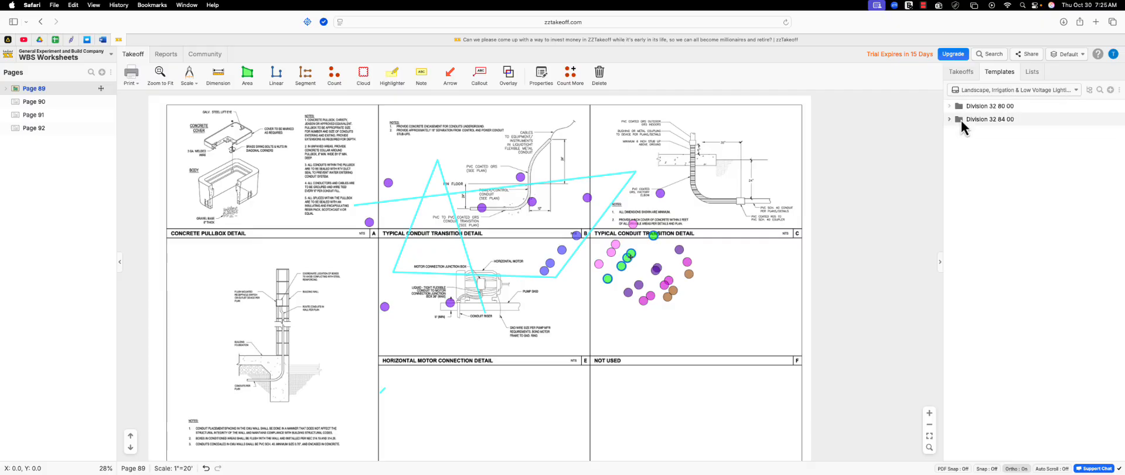
Examine the template folders inside Division 32 80 00 and Division 32 84 00, including the Edging templates, and collapse both divisions
click(949, 119)
click(950, 106)
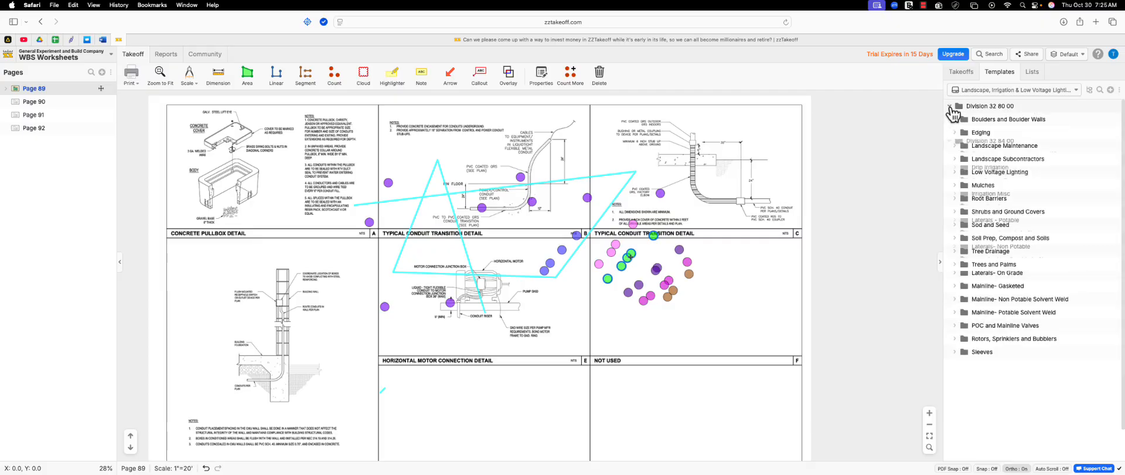
click(955, 133)
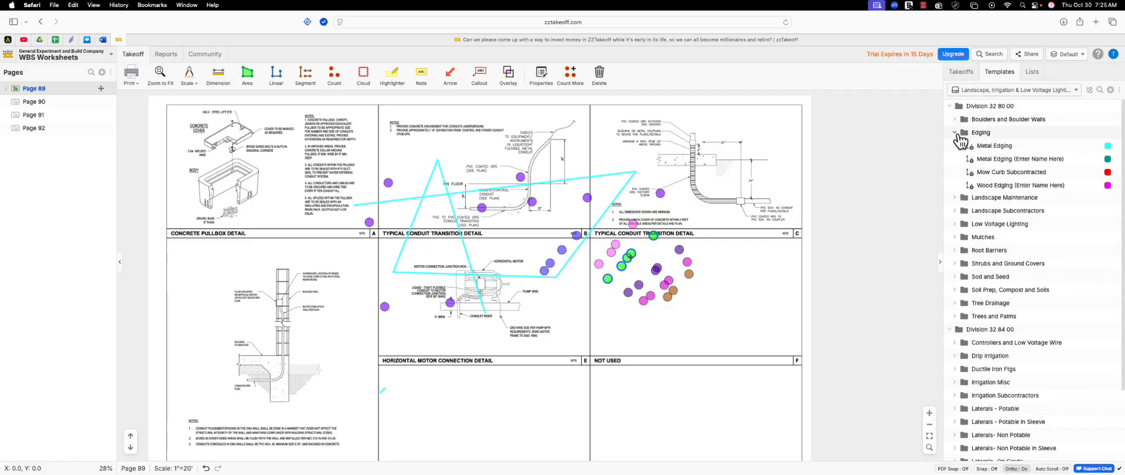
click(955, 133)
click(950, 106)
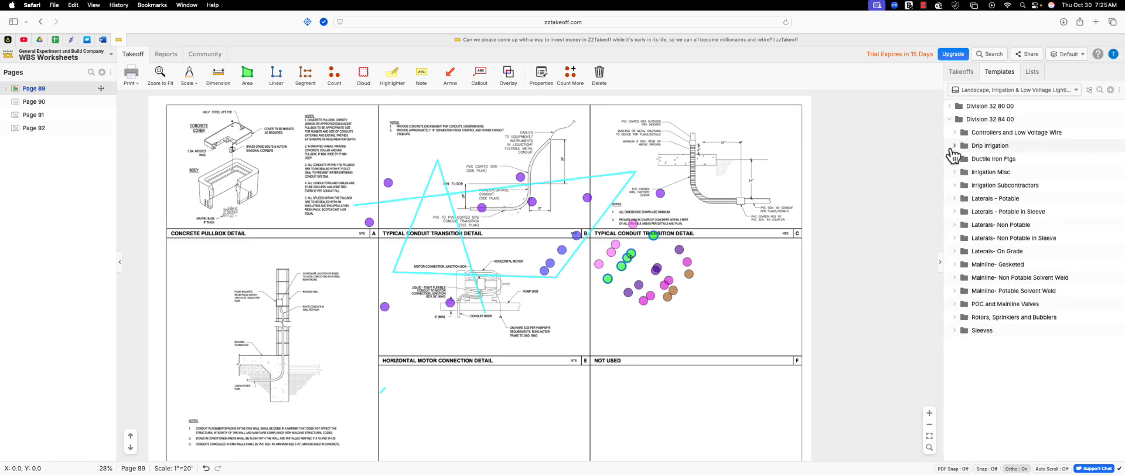
click(949, 119)
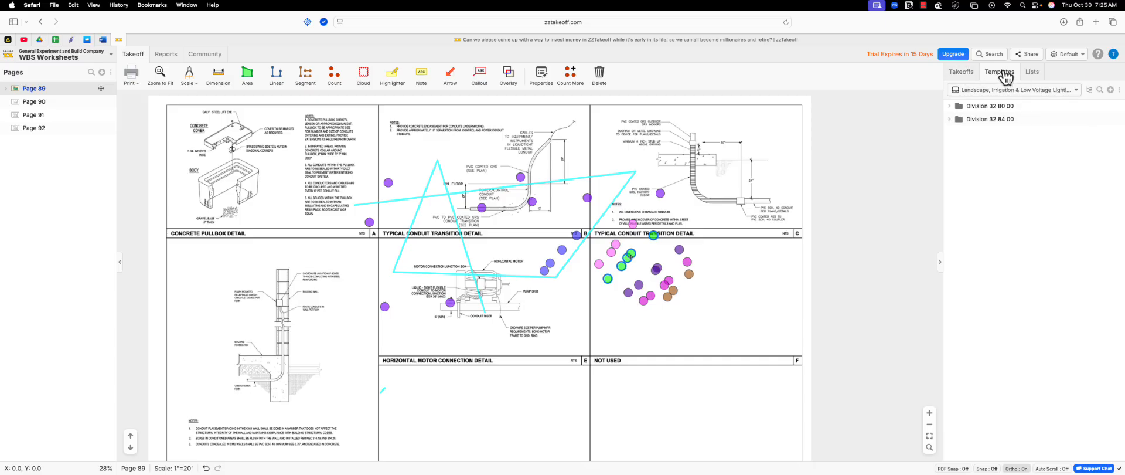
Save the report grouped by Division, Template Folder and Takeoff in My Reports as "Grouped by Takeoff Gray Folders"
click(165, 56)
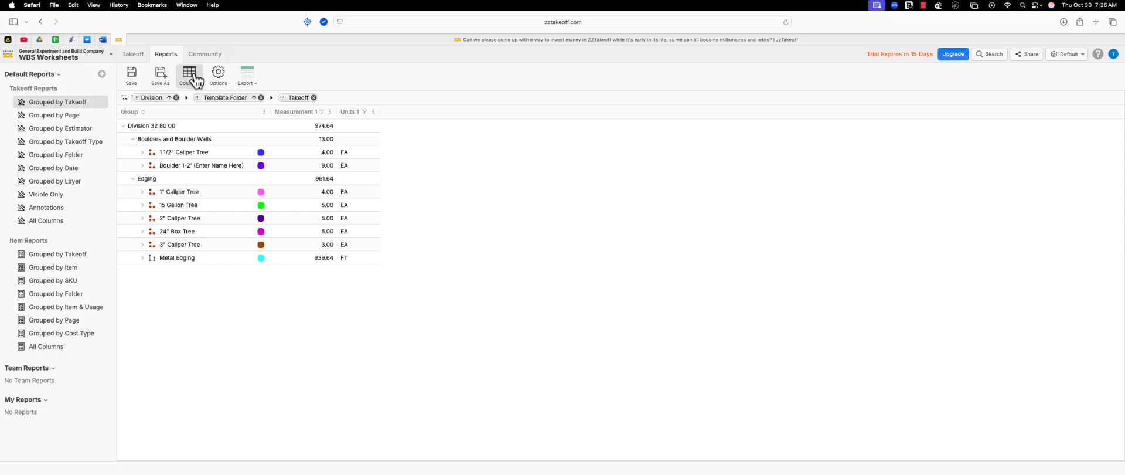
click(162, 76)
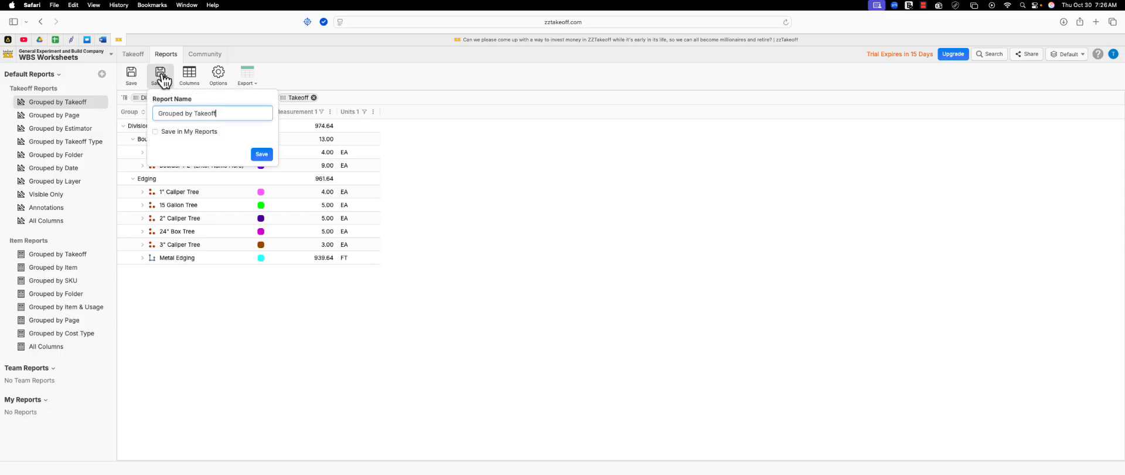
click(156, 132)
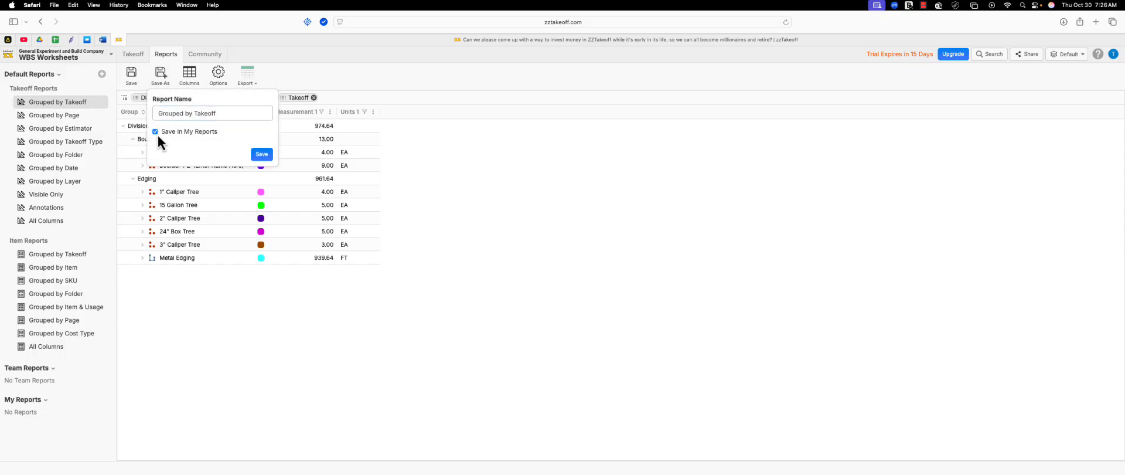
click(222, 111)
text(Clay Folders)
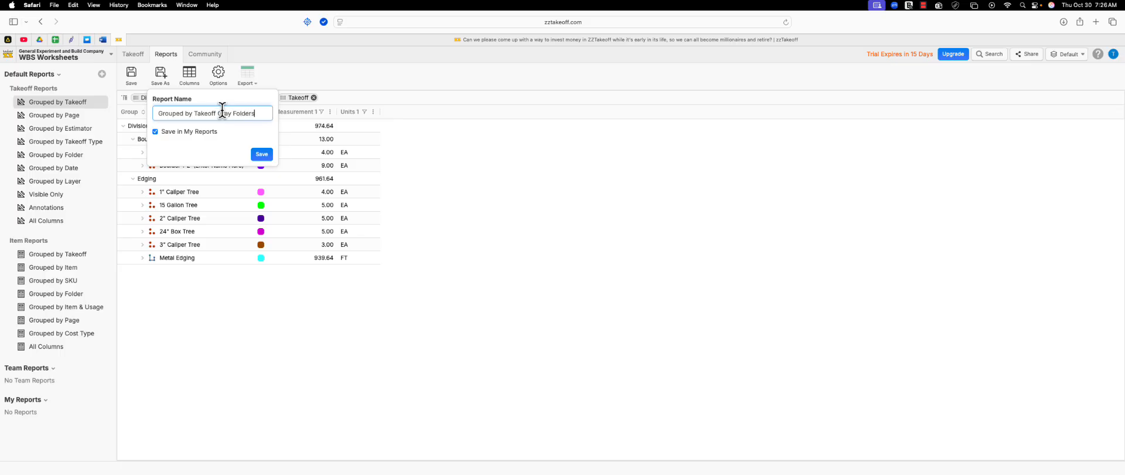
click(263, 154)
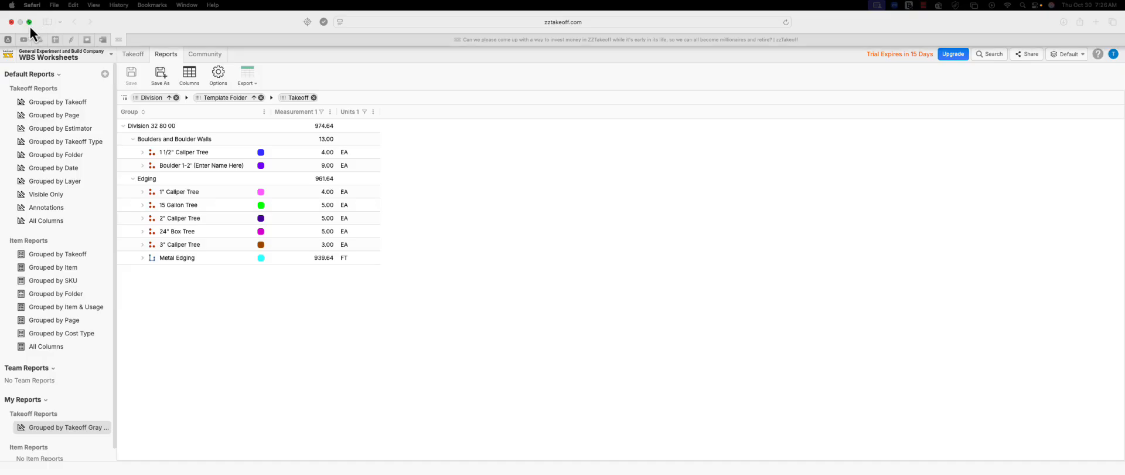
Switch to the WBS Excel Landscape and Irrigation workbook in Excel and widen its window to show the columns through Folder
click(29, 22)
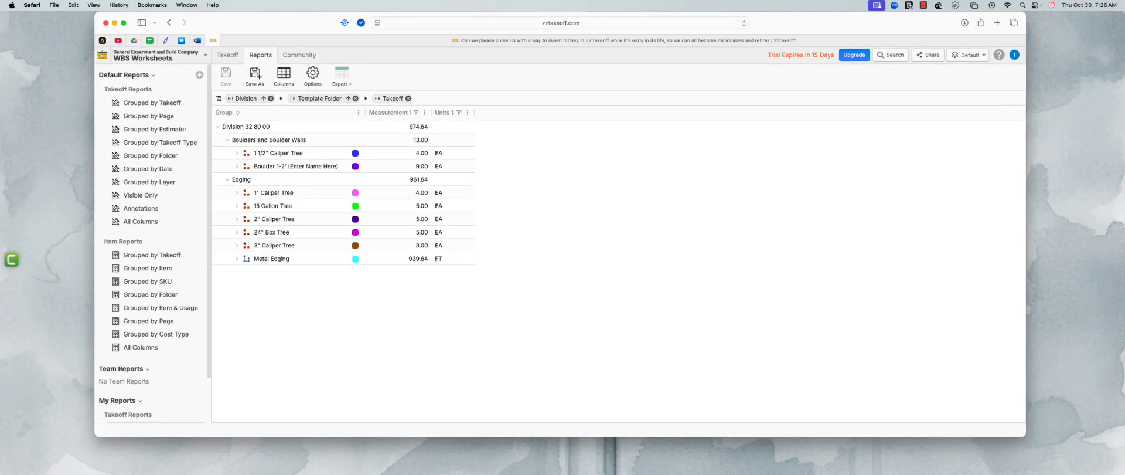
drag(1124, 8, 384, 18)
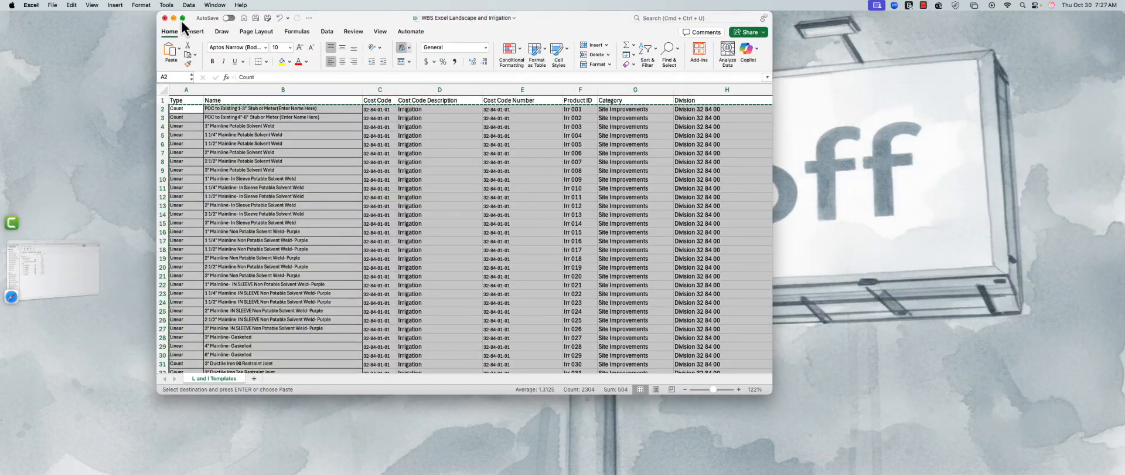
click(237, 167)
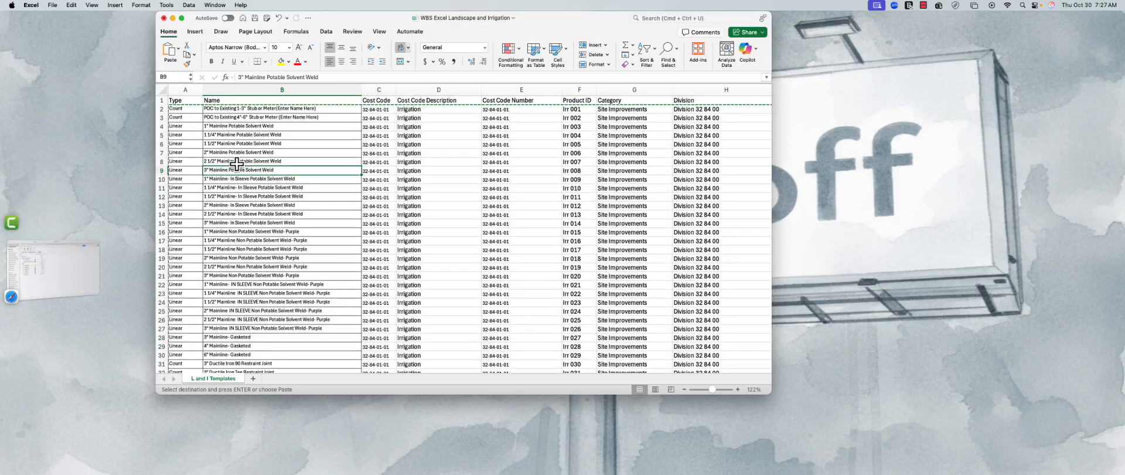
click(187, 109)
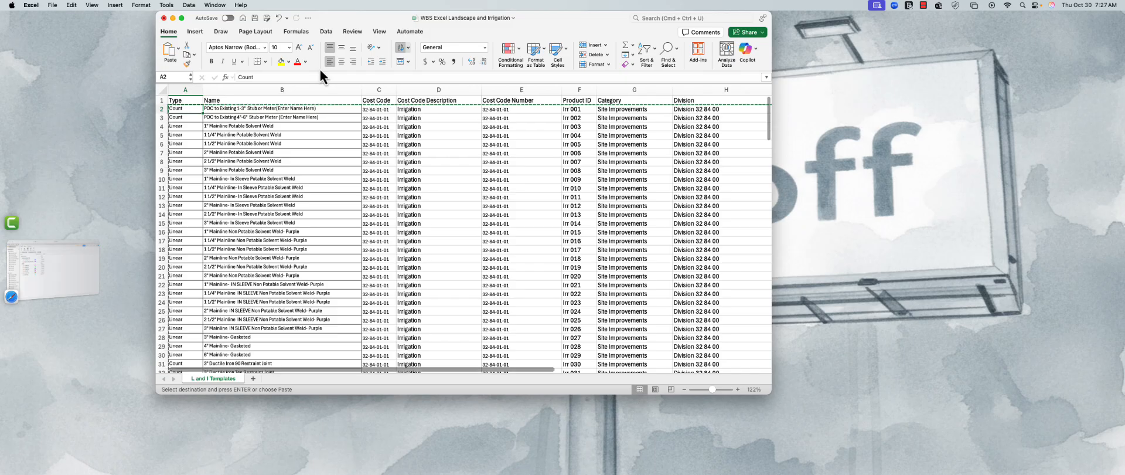
click(383, 103)
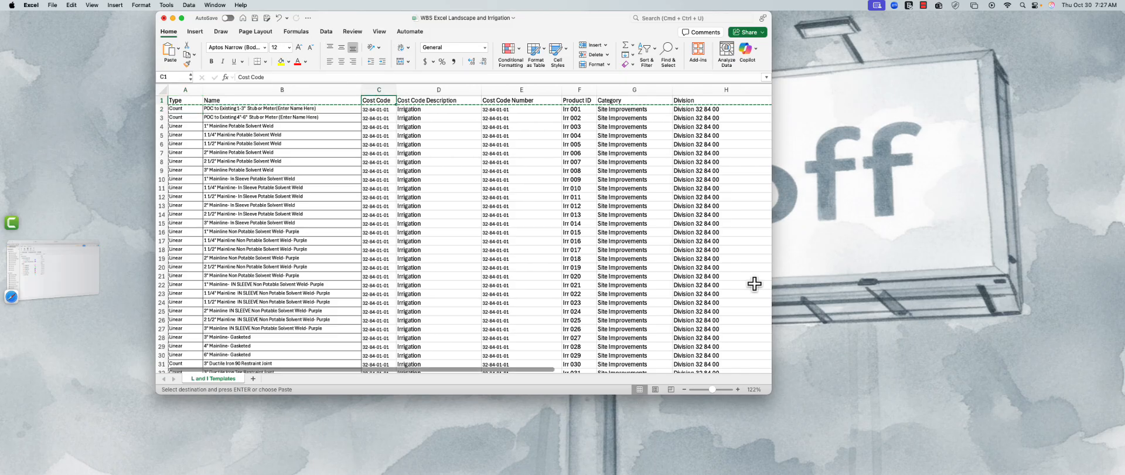
drag(771, 279, 1011, 279)
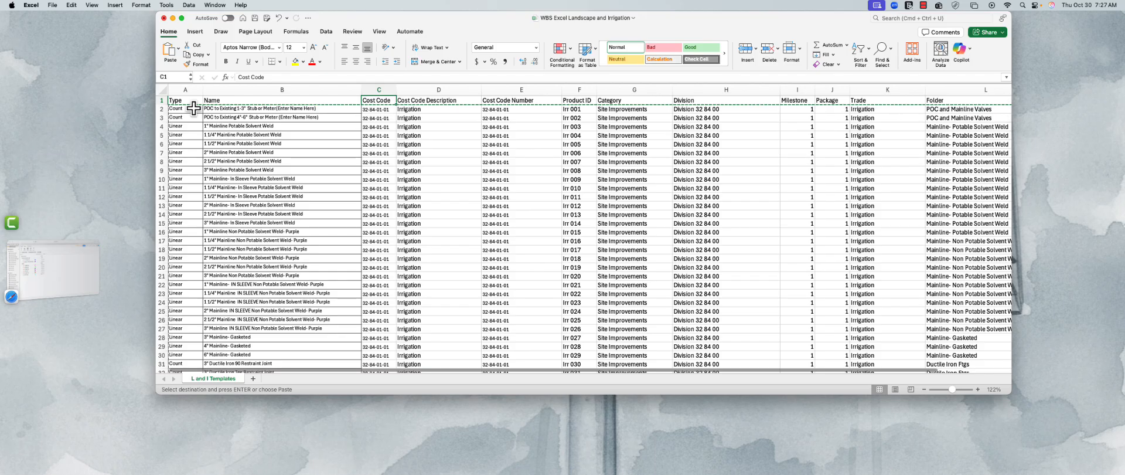
Examine the L and I Templates sheet's rows and its property columns, from Type and Name through Division, Milestone, Package, Trade and Folder
scroll(264, 176, down, 6)
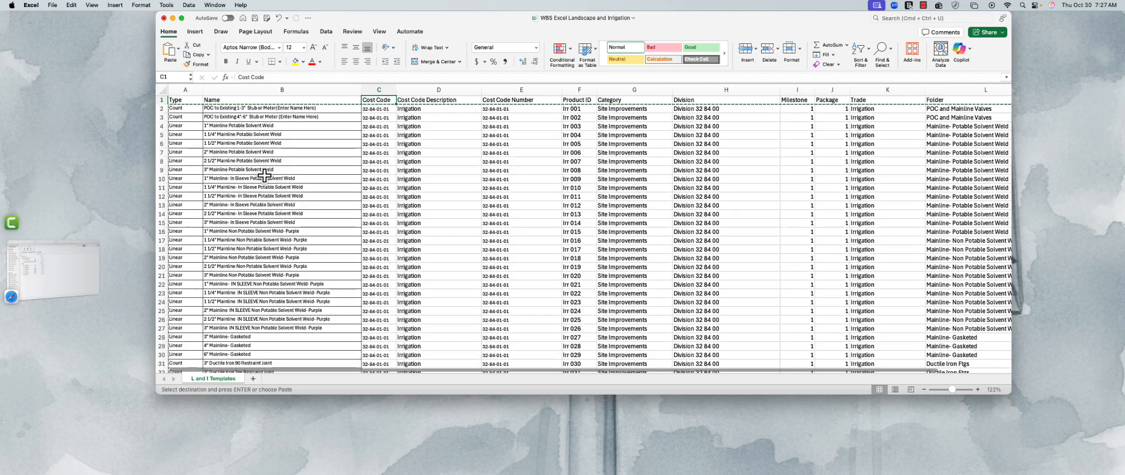
scroll(266, 179, down, 7)
scroll(266, 177, up, 13)
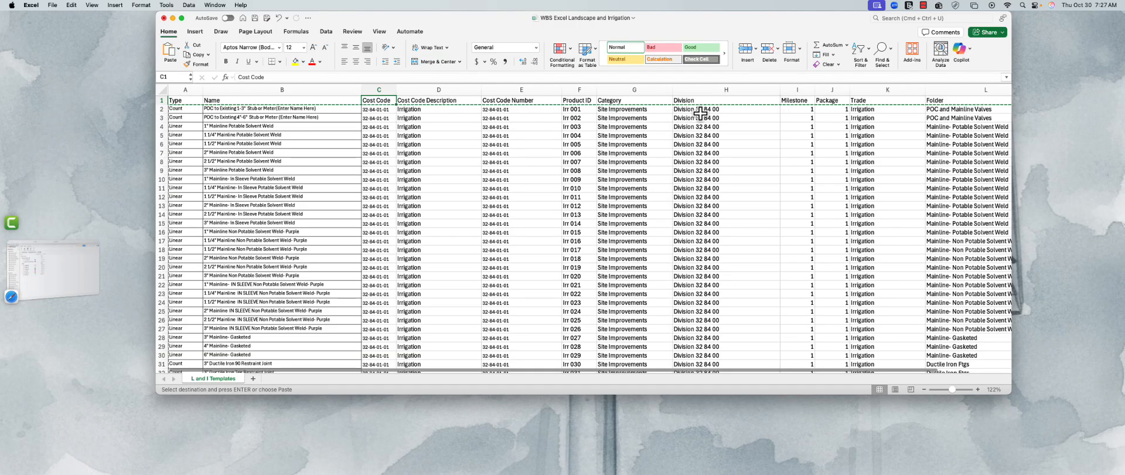
scroll(707, 153, down, 10)
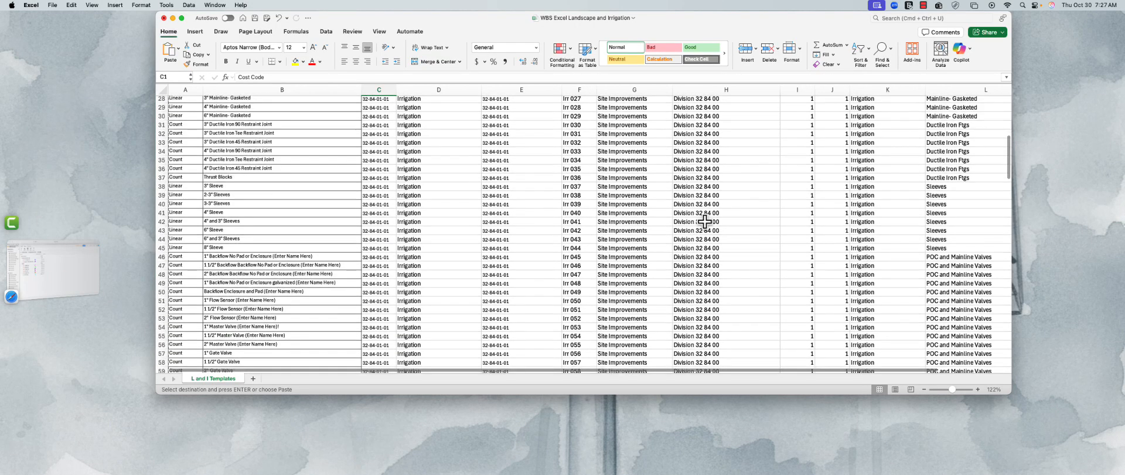
scroll(718, 194, up, 10)
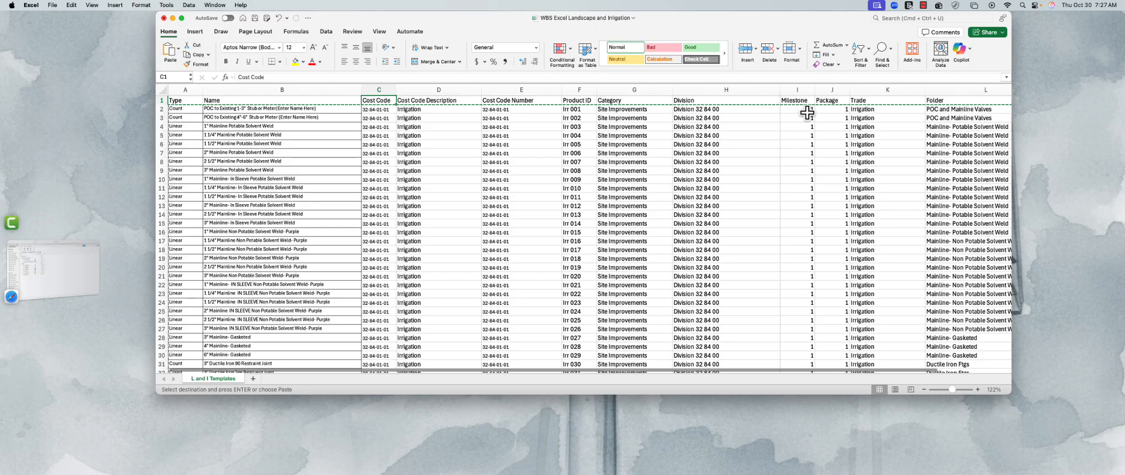
scroll(879, 126, down, 3)
scroll(909, 153, up, 3)
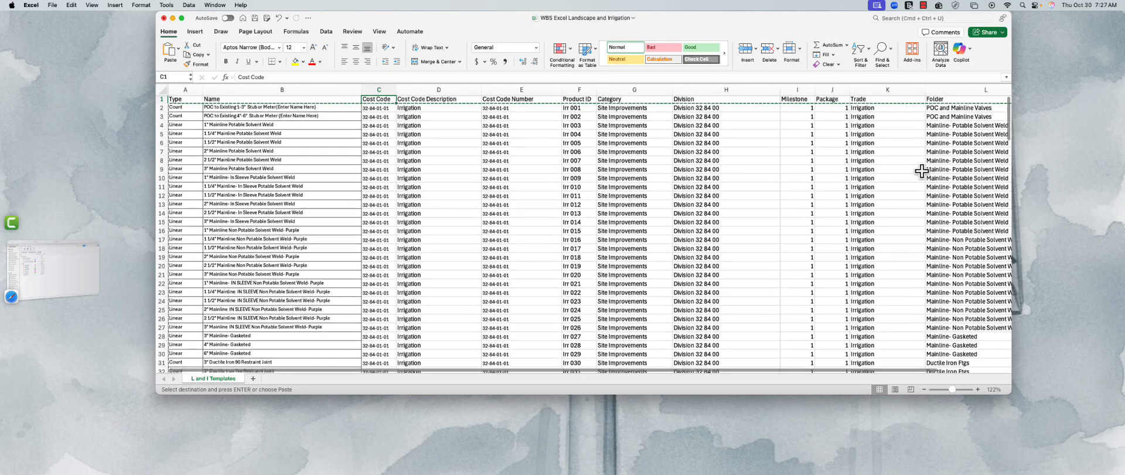
scroll(874, 381, right, 2)
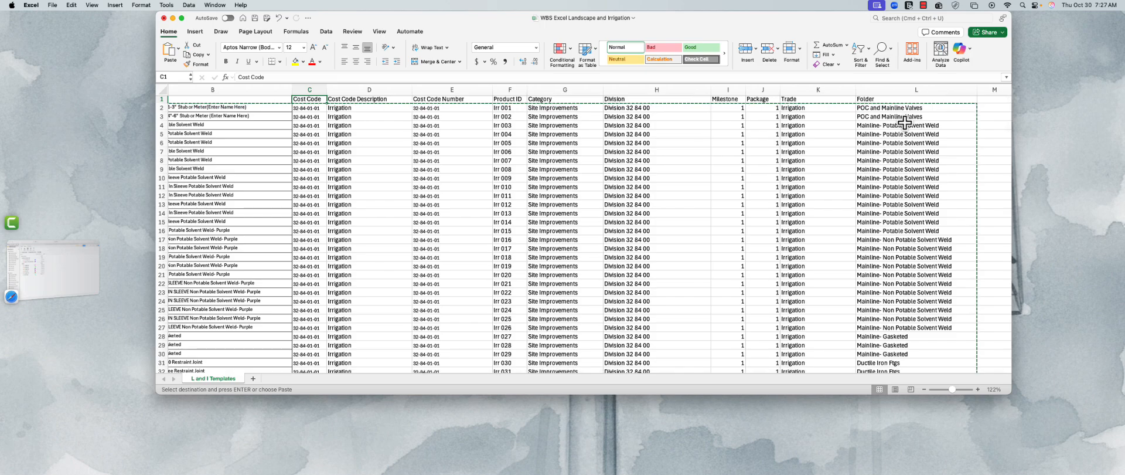
scroll(904, 123, down, 1)
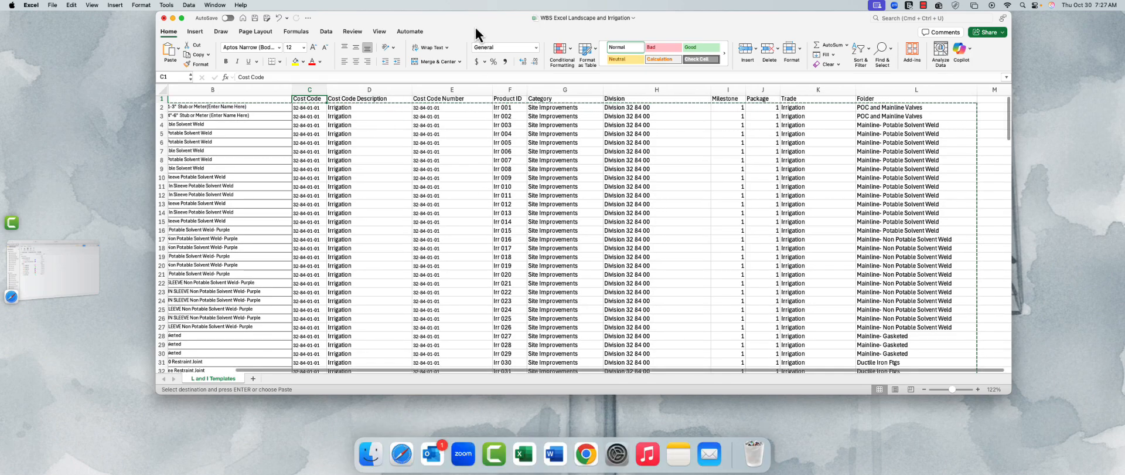
Move the workbook aside, return to zzTakeoff in the full-screen browser, and open the takeoff drawing
drag(579, 20, 418, 18)
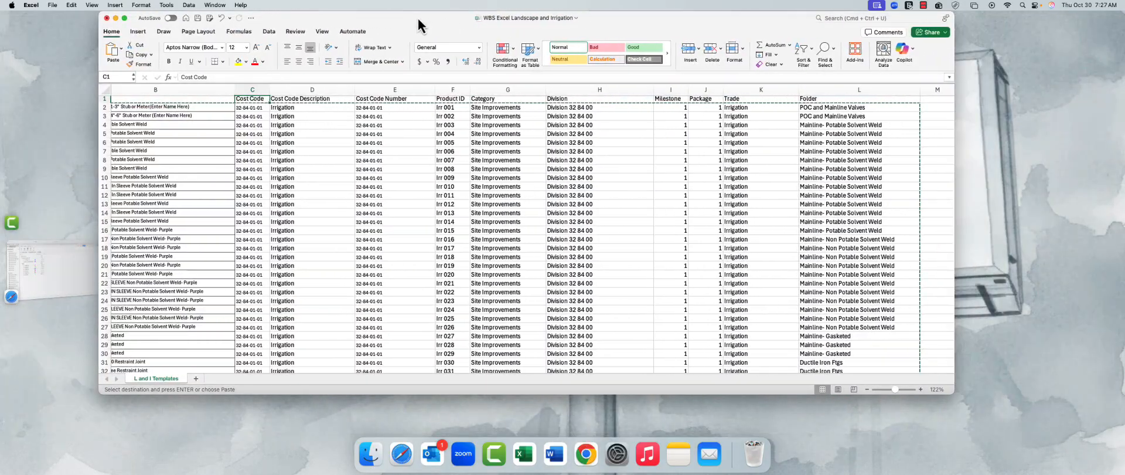
click(183, 107)
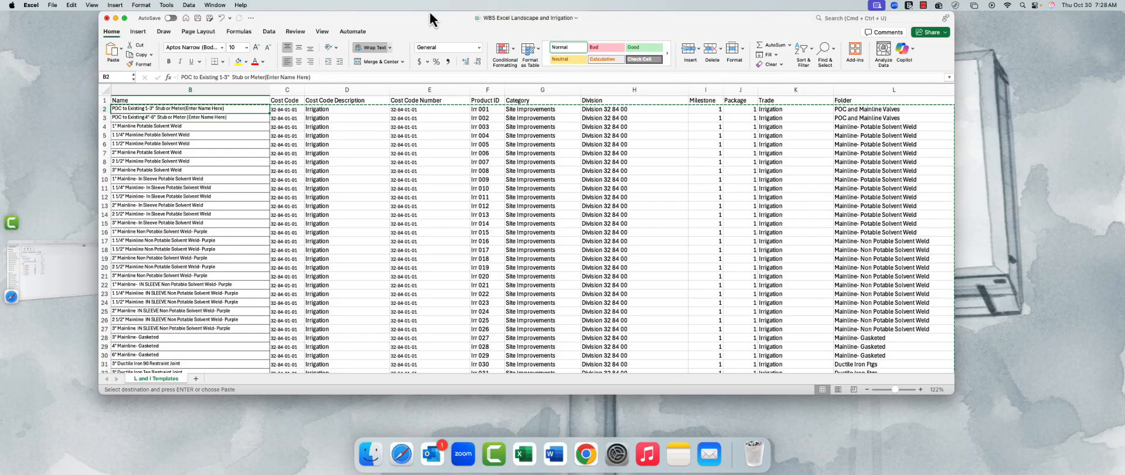
drag(431, 20, 1124, 55)
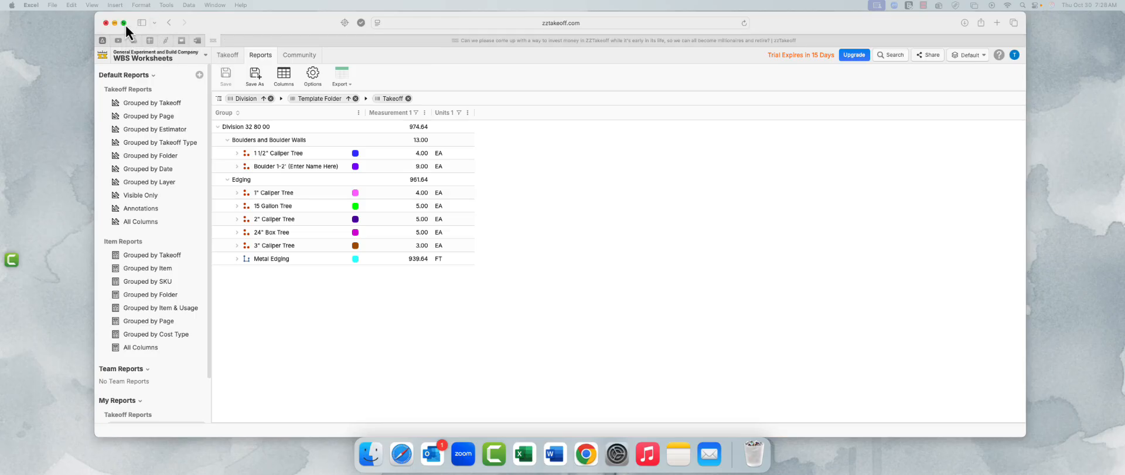
click(124, 22)
click(132, 54)
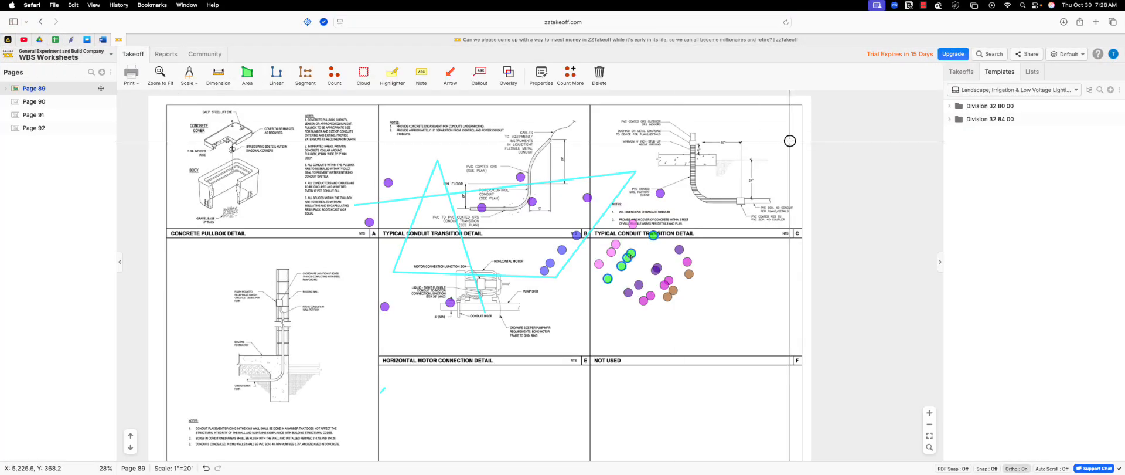
Create a new template library, naming it with the person's first name followed by "is confusing!"
click(1076, 90)
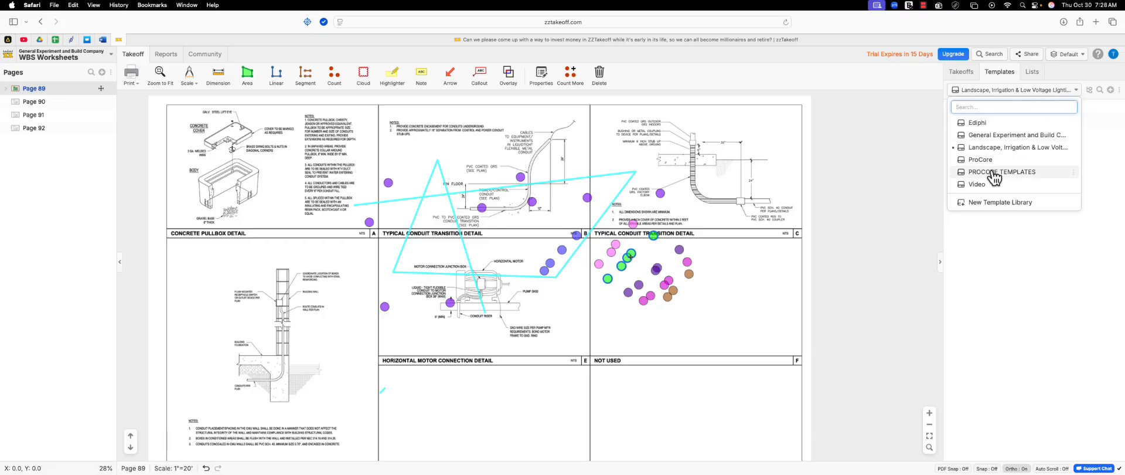
click(990, 203)
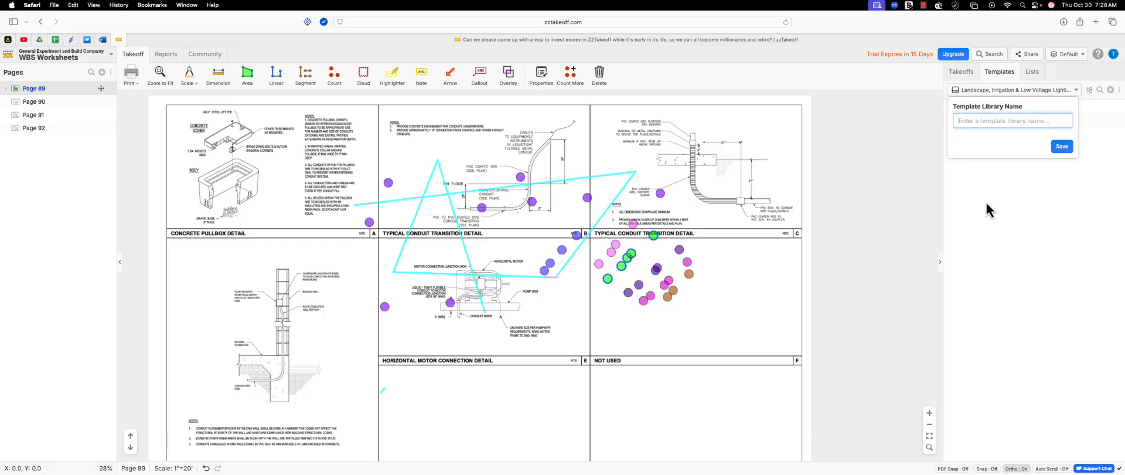
text(Todd)
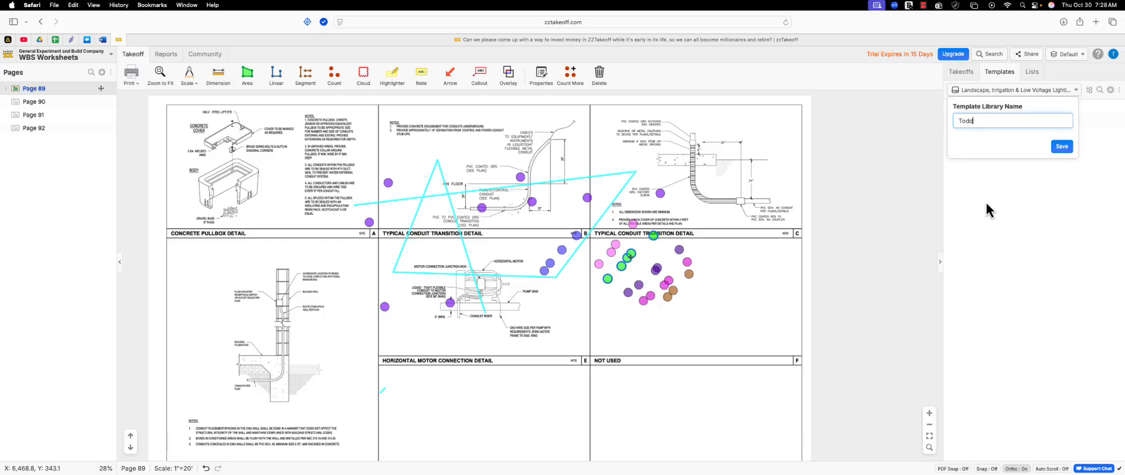
text( Ks confusing!)
click(1057, 148)
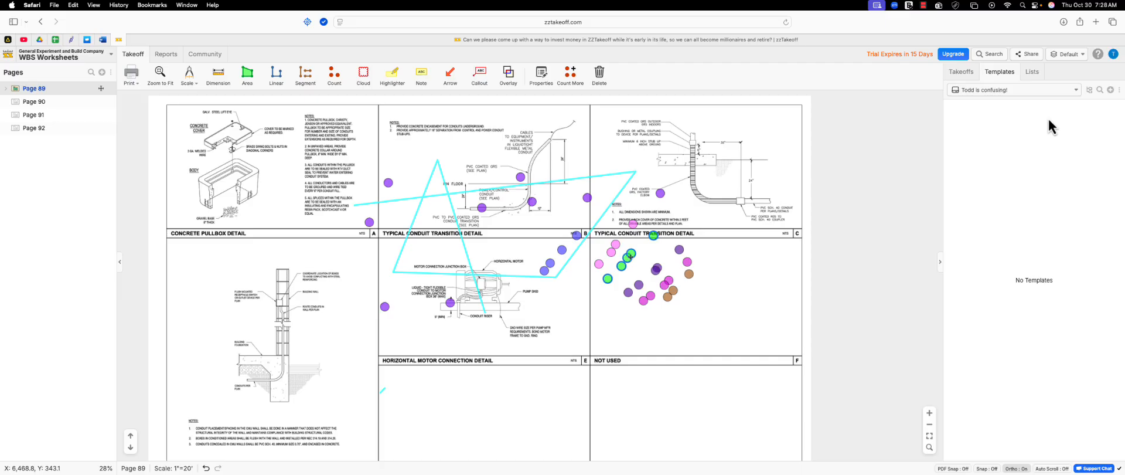
Start a batch insert of templates and move the Cost Code, Cost Code Description, Cost Code Number and Product ID columns ahead of Category
click(1111, 90)
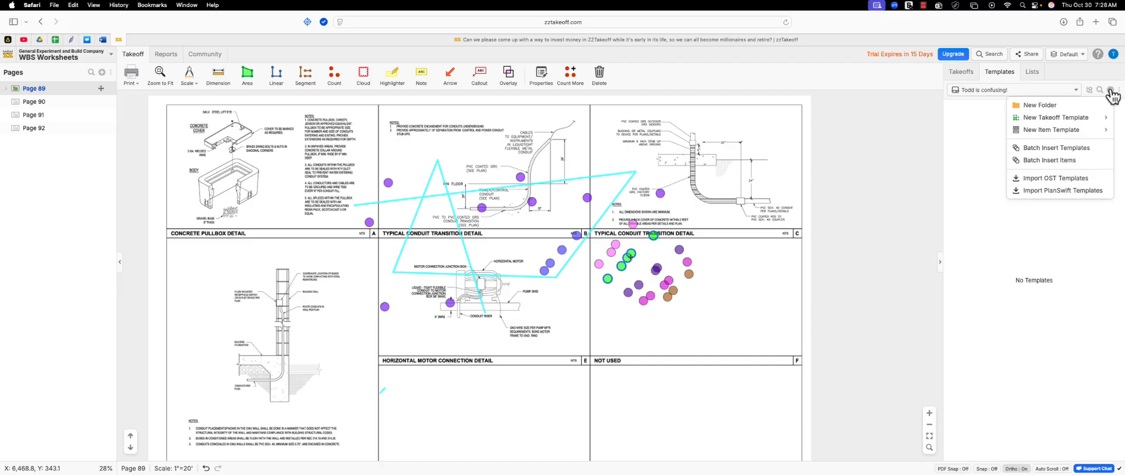
click(1045, 148)
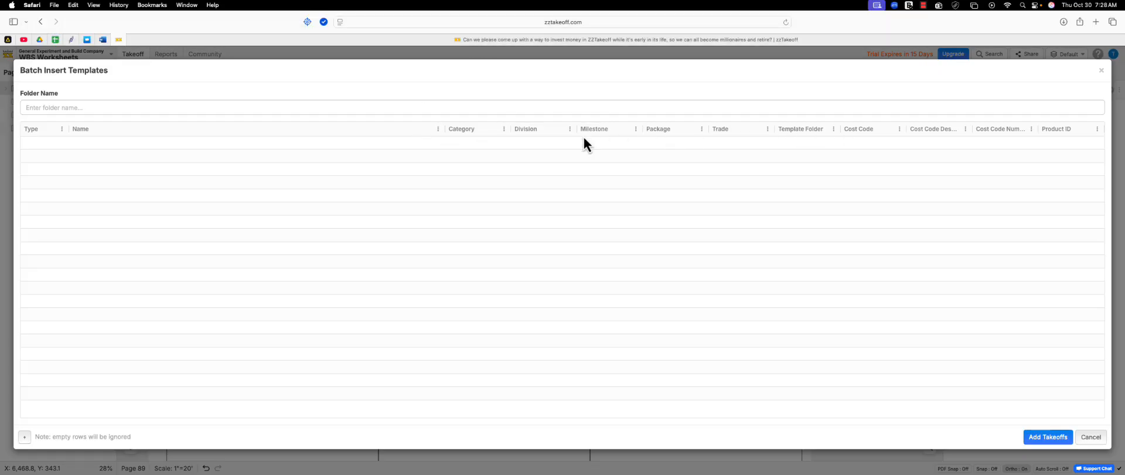
drag(858, 129, 486, 133)
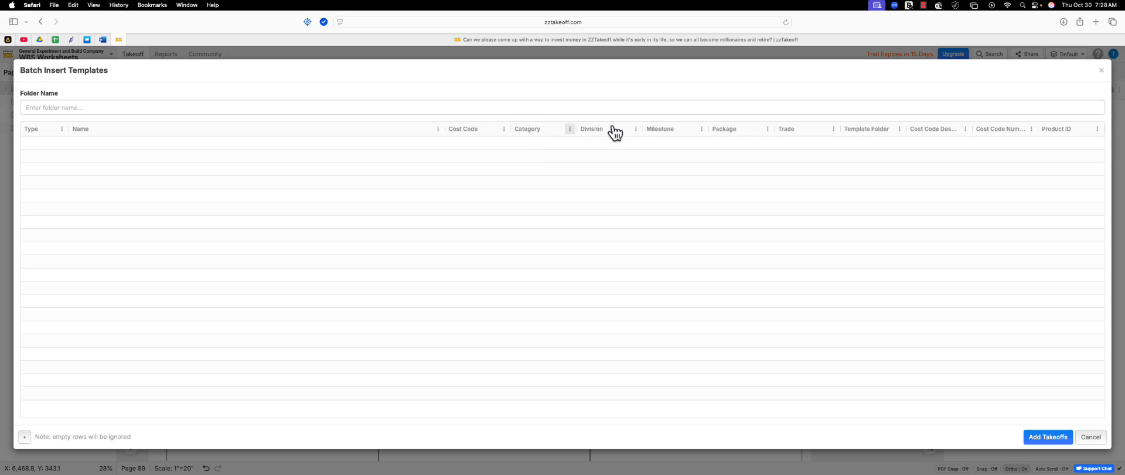
drag(940, 136, 547, 132)
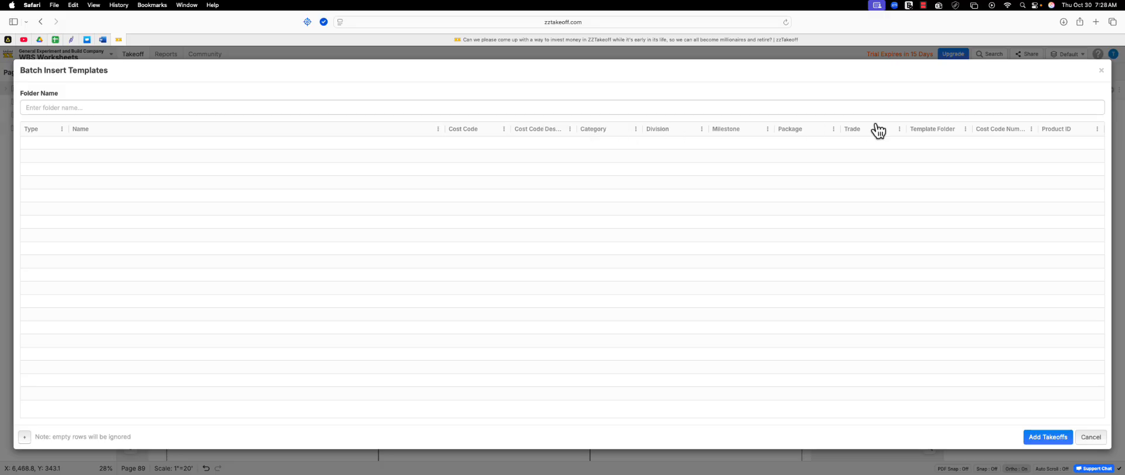
drag(998, 131, 621, 130)
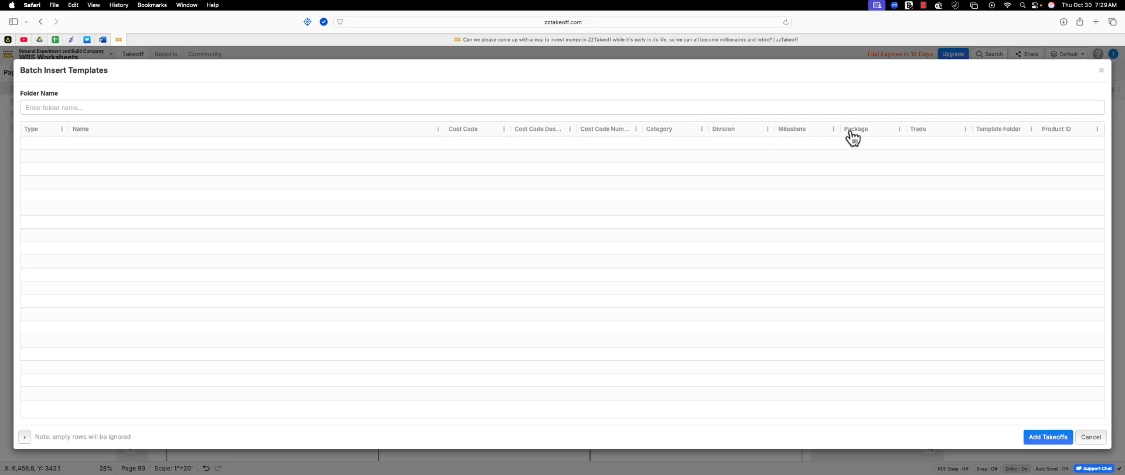
drag(1054, 130, 674, 147)
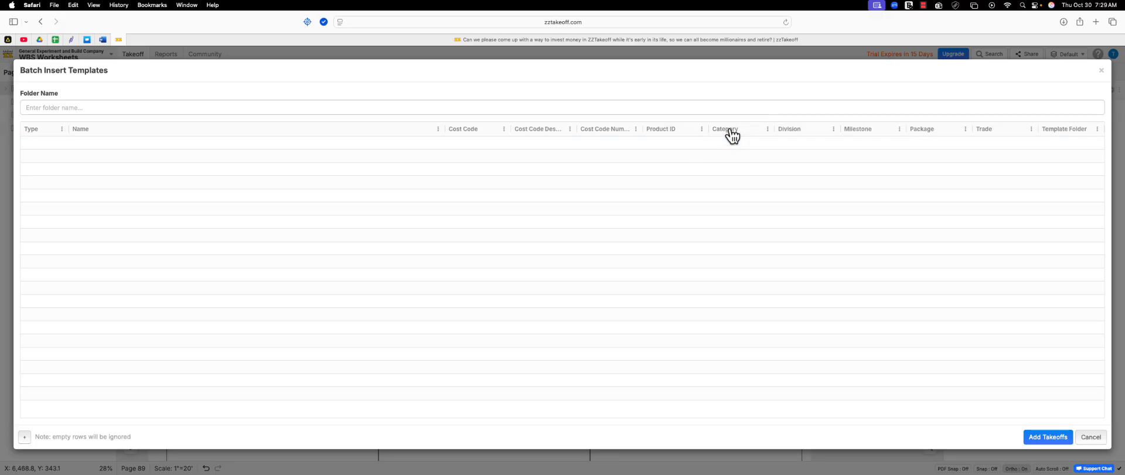
click(804, 130)
click(834, 131)
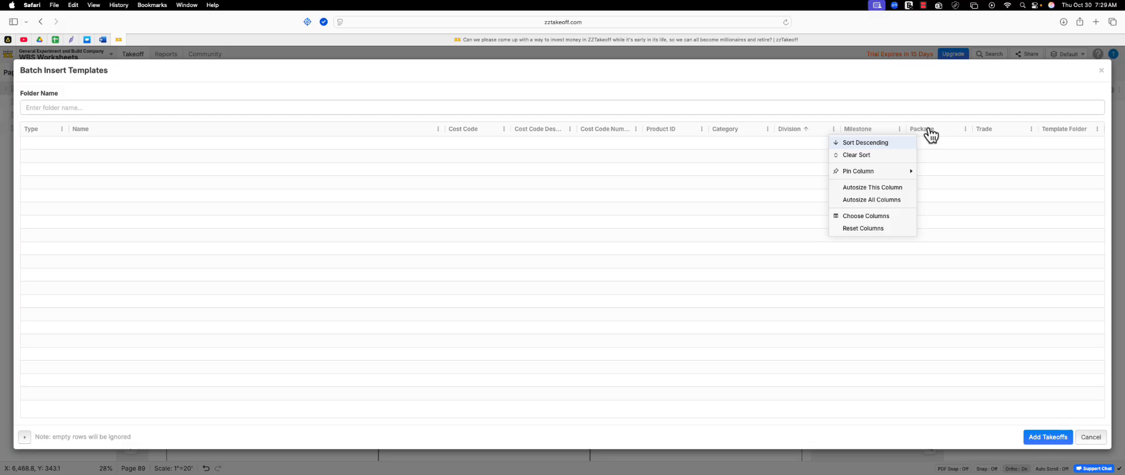
click(1046, 130)
click(1046, 131)
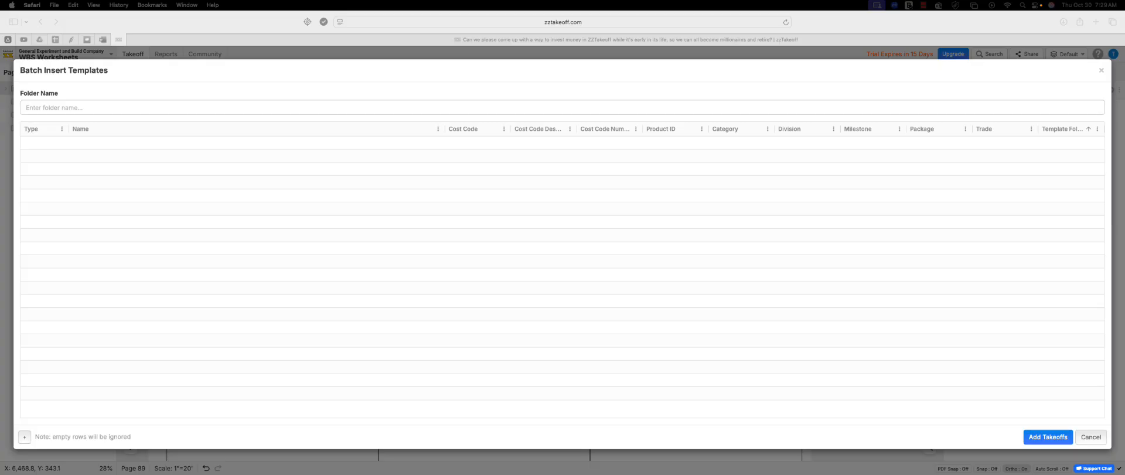
Check the Type choices for the first row and enter the person's first name as the folder name
click(37, 142)
click(37, 142)
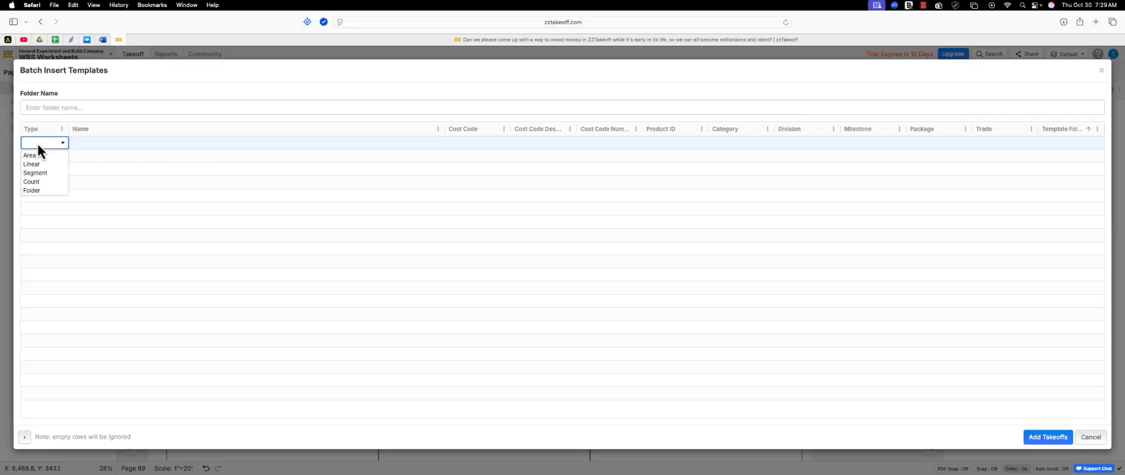
click(46, 142)
click(50, 107)
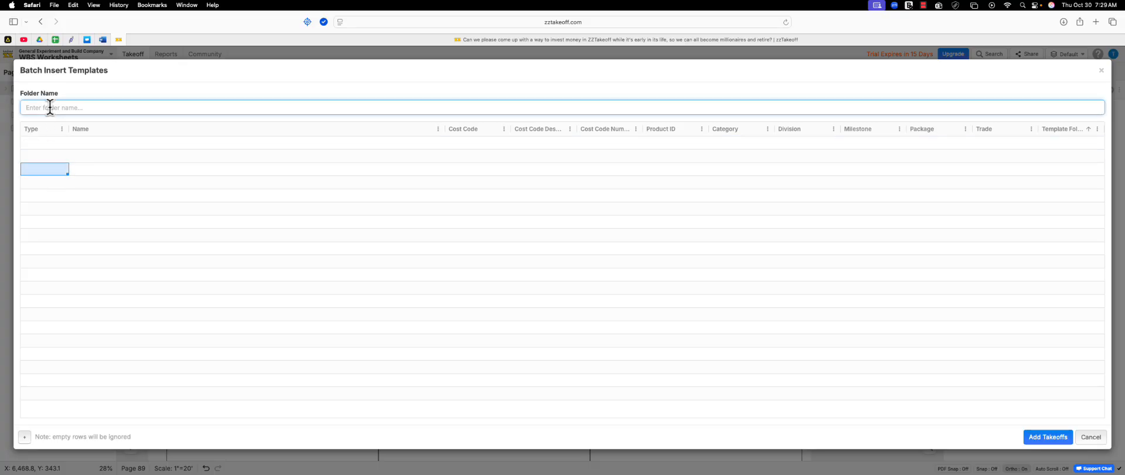
text(todo)
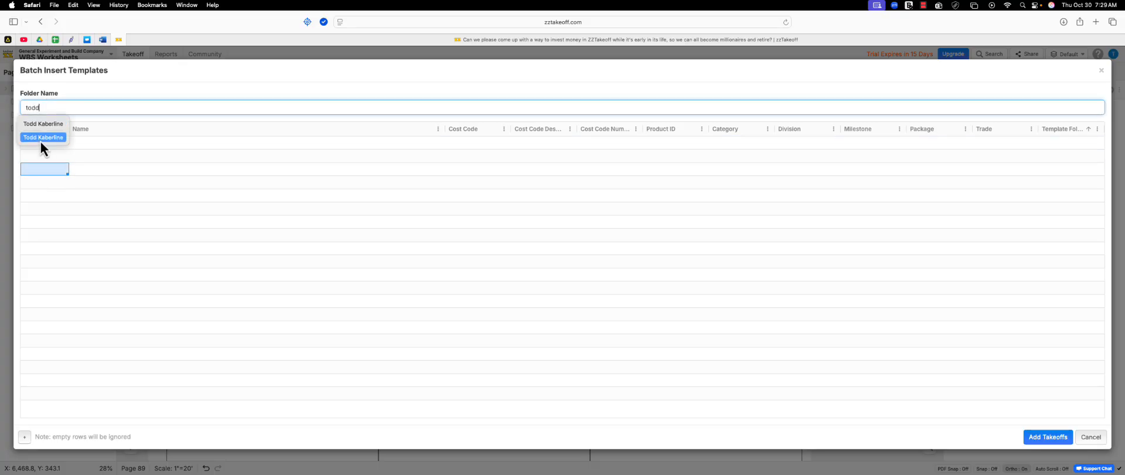
Paste the copied Excel template rows into the grid from the first Type cell and add them to the library
click(26, 144)
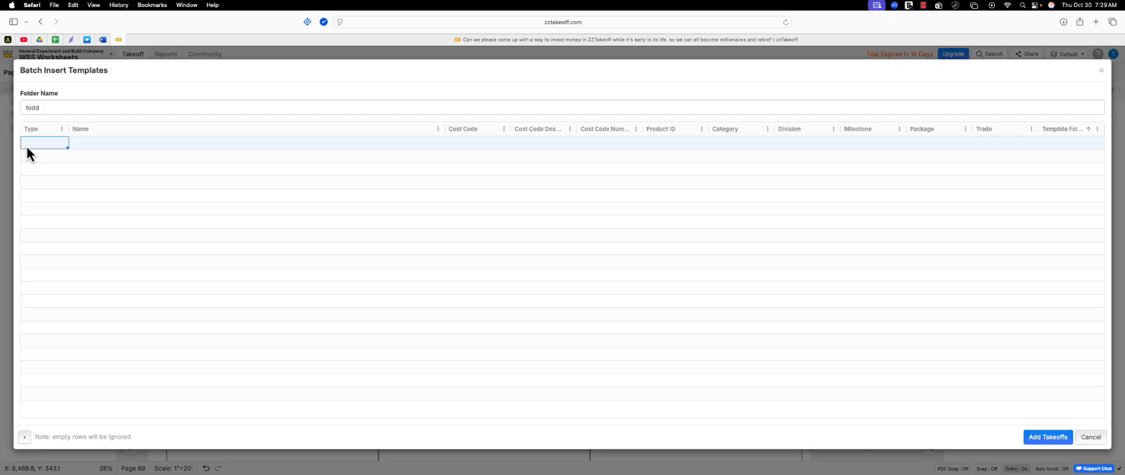
key(super+v)
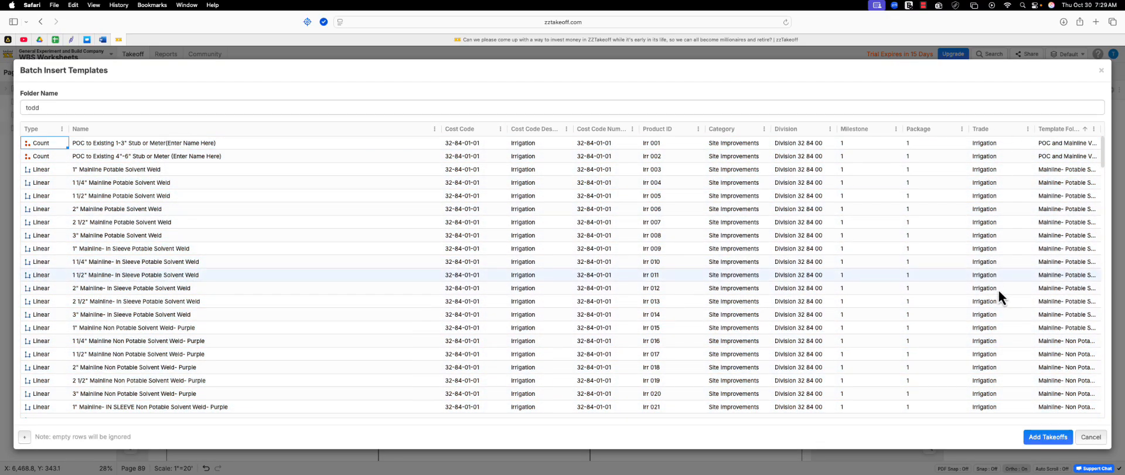
click(1044, 437)
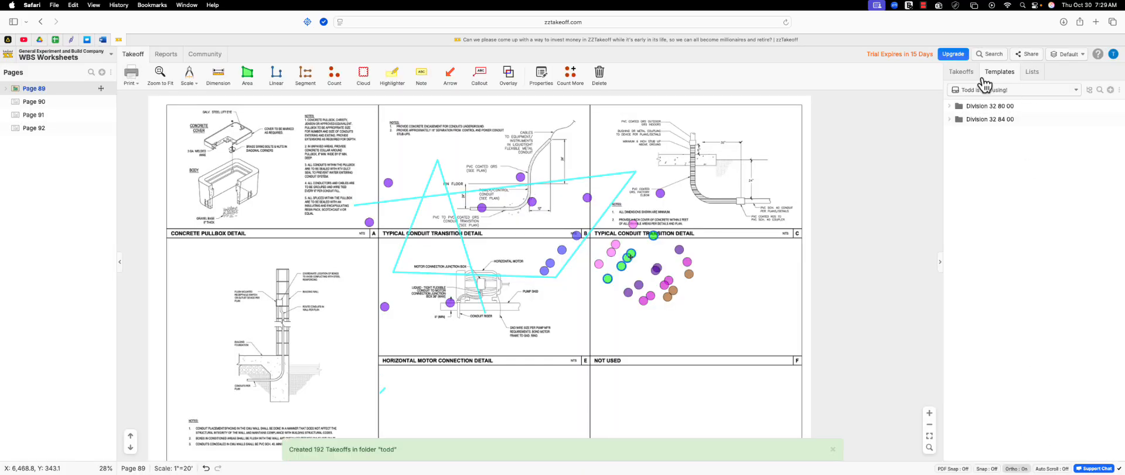
Remove the Division and Template Folder groupings from the template list
click(1090, 90)
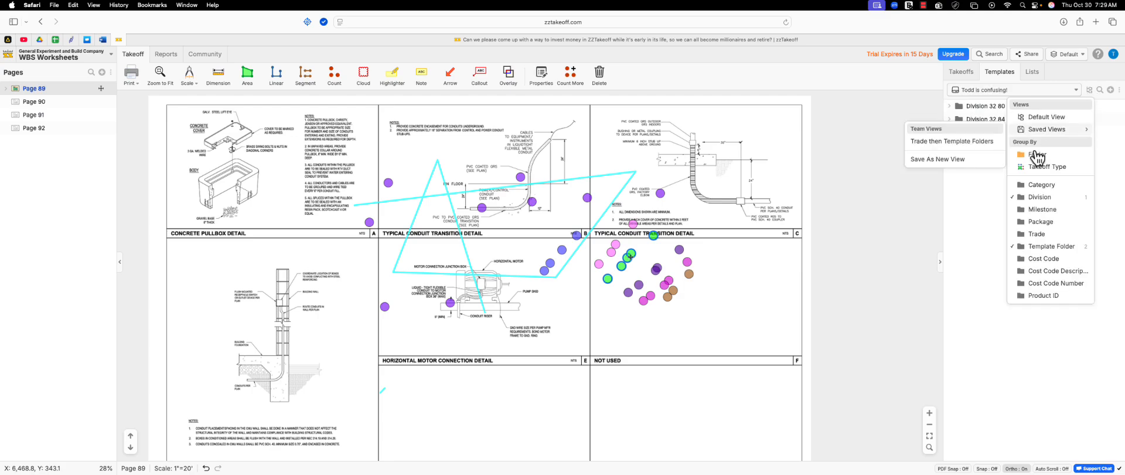
click(1012, 199)
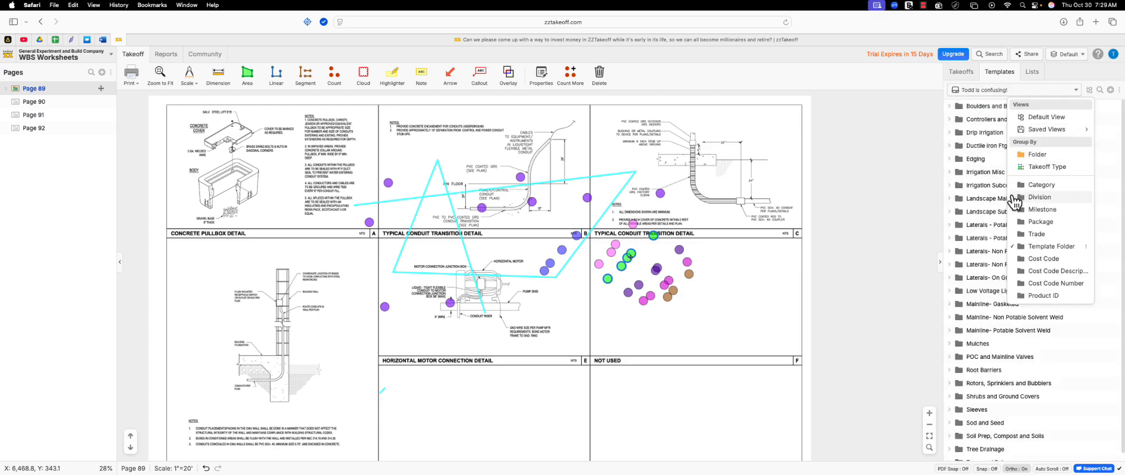
click(1023, 246)
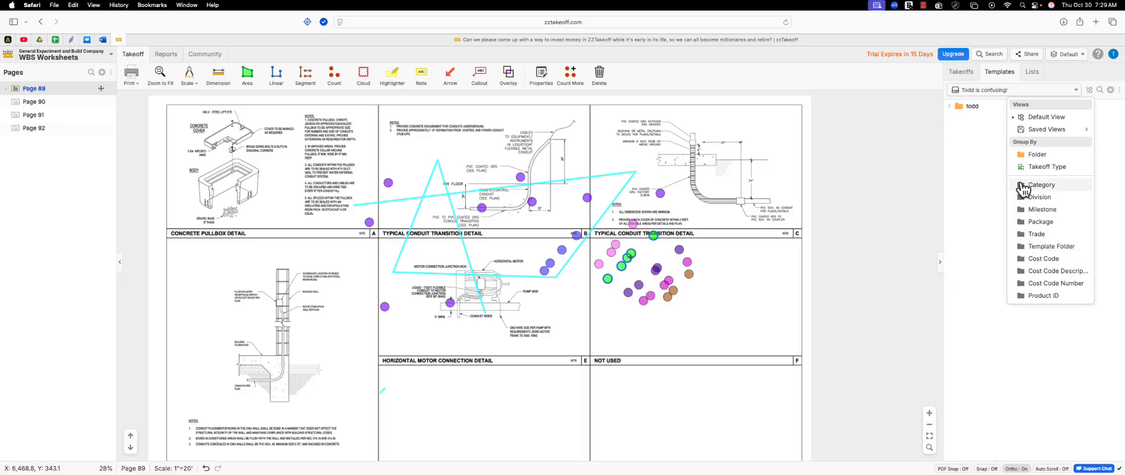
Group the templates by Category and then Division, and inspect the templates under Site Improvements, Division 32 84 00
click(1021, 186)
click(1018, 185)
click(1018, 185)
click(1018, 197)
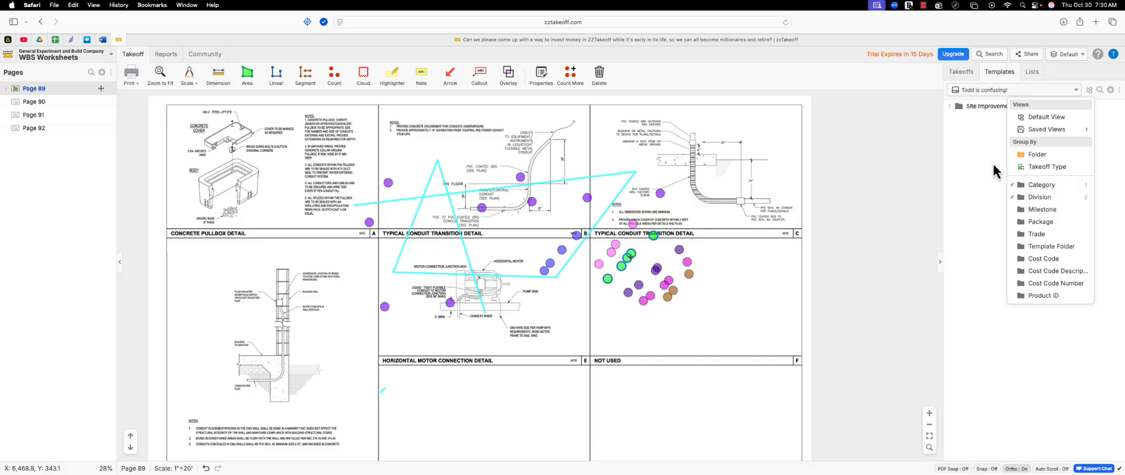
click(952, 107)
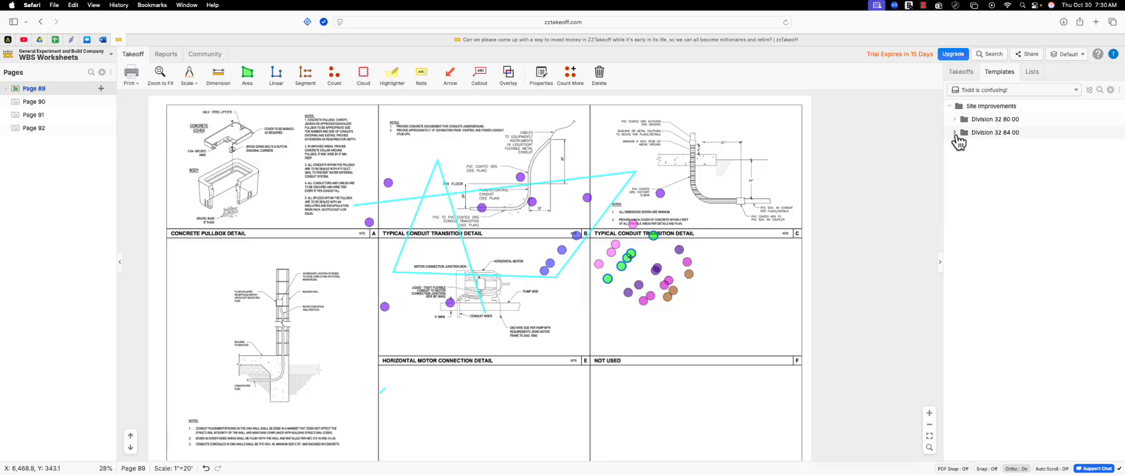
click(955, 133)
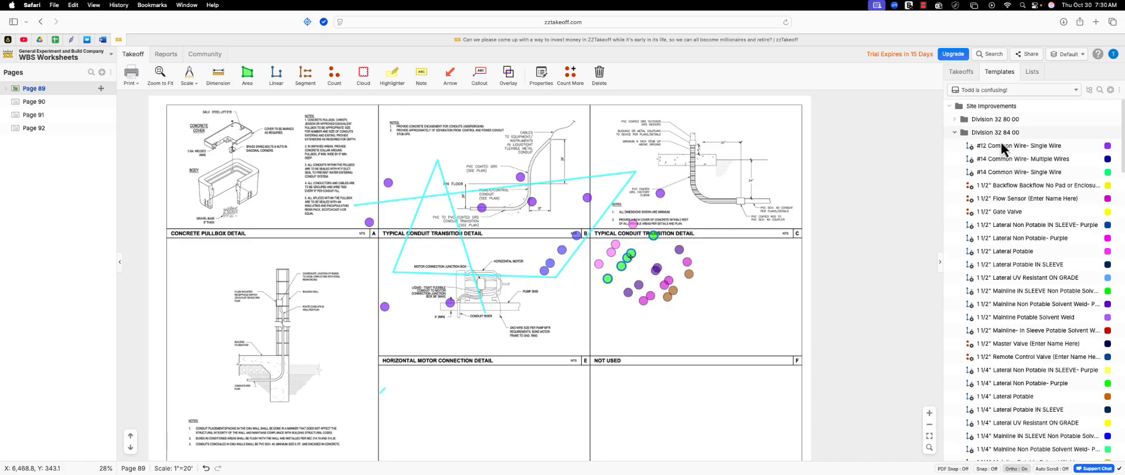
click(955, 133)
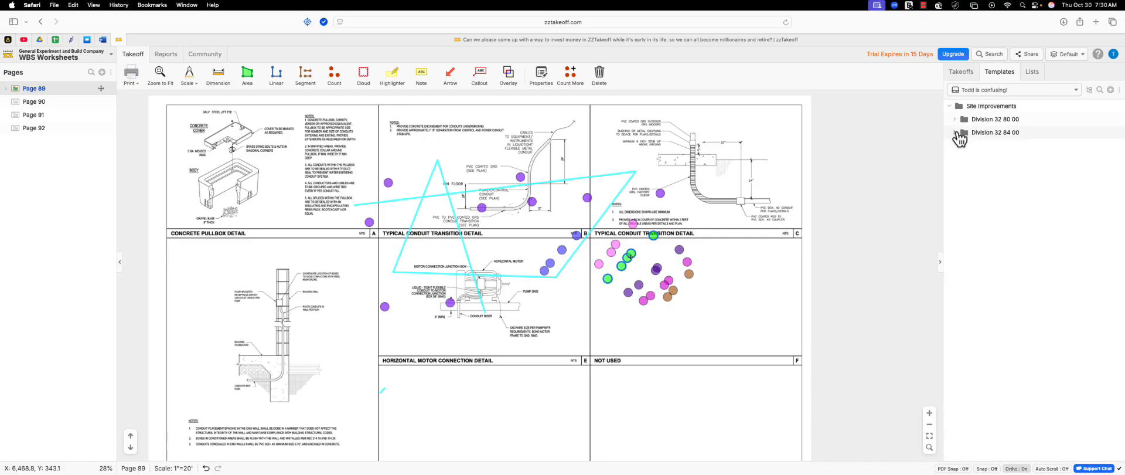
Add Template Folder as the third grouping level and inspect the folders under Division 32 84 00
click(1089, 90)
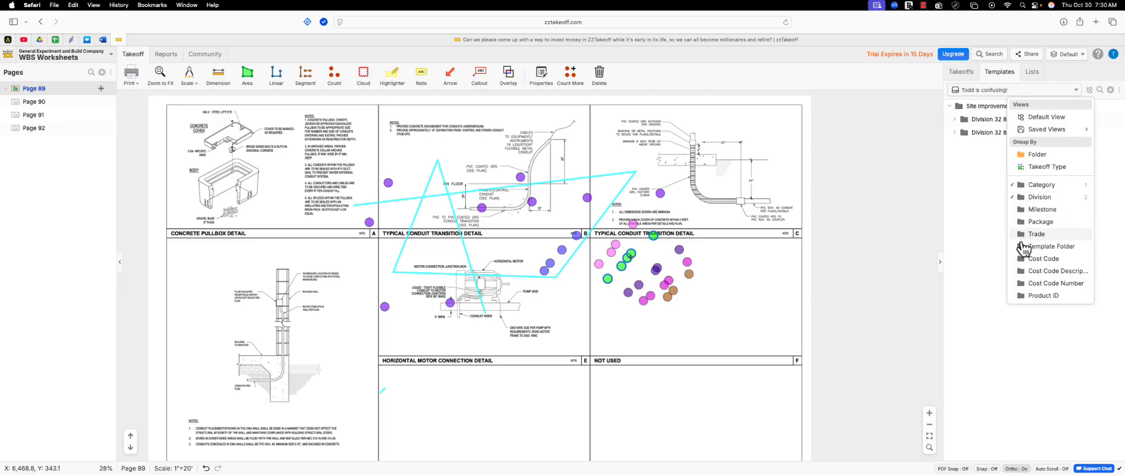
click(1020, 248)
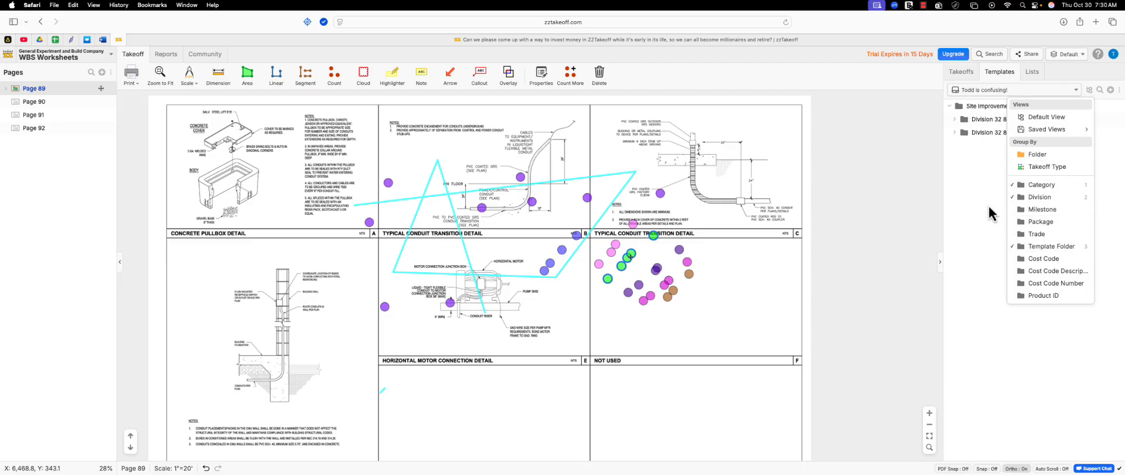
click(988, 202)
click(955, 133)
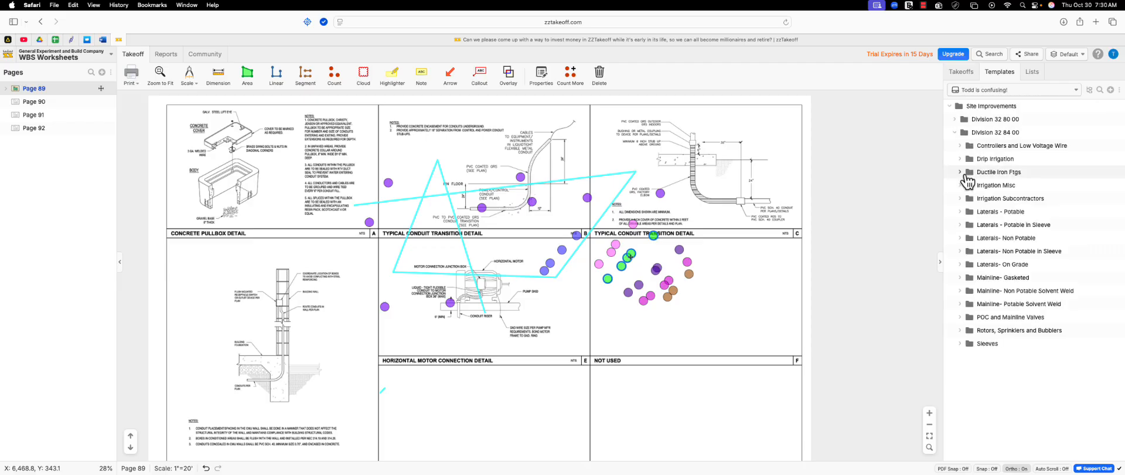
click(955, 133)
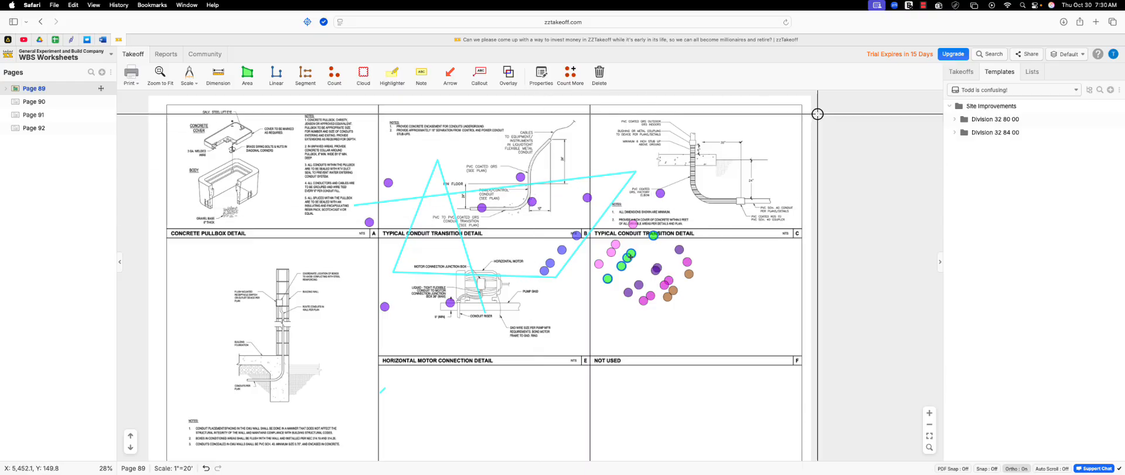
click(1076, 90)
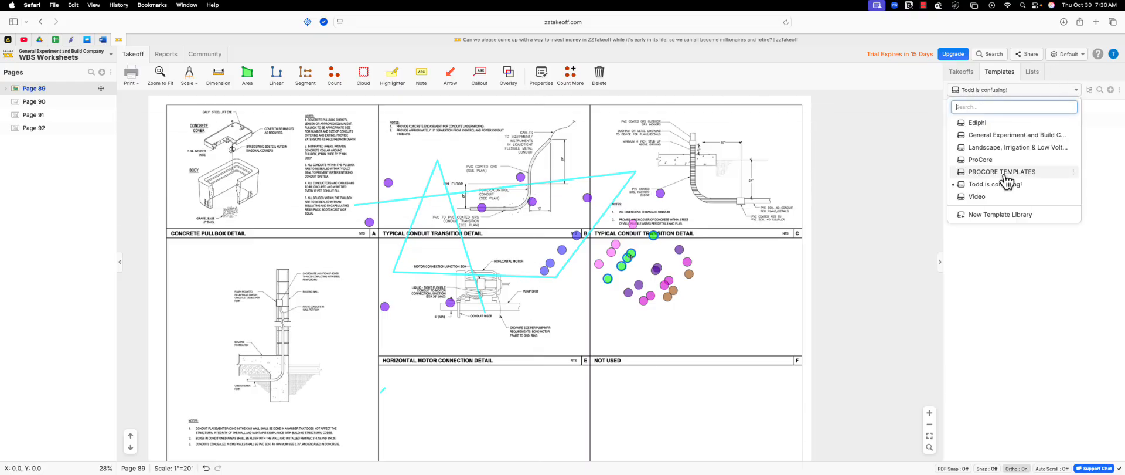
click(1090, 91)
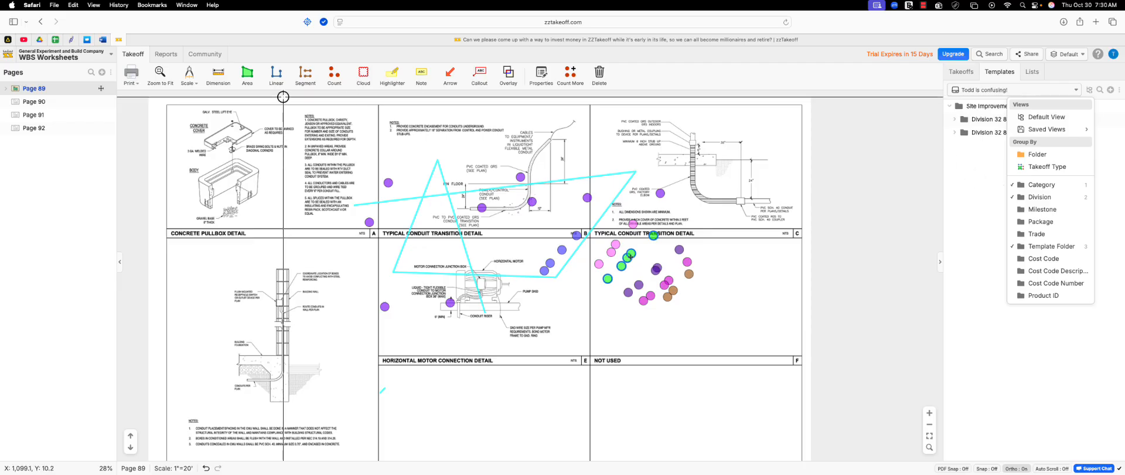
Open the takeoff report and add the Template Folder, Cost Code, Cost Code Description, Cost Code Number and Product ID columns
click(166, 55)
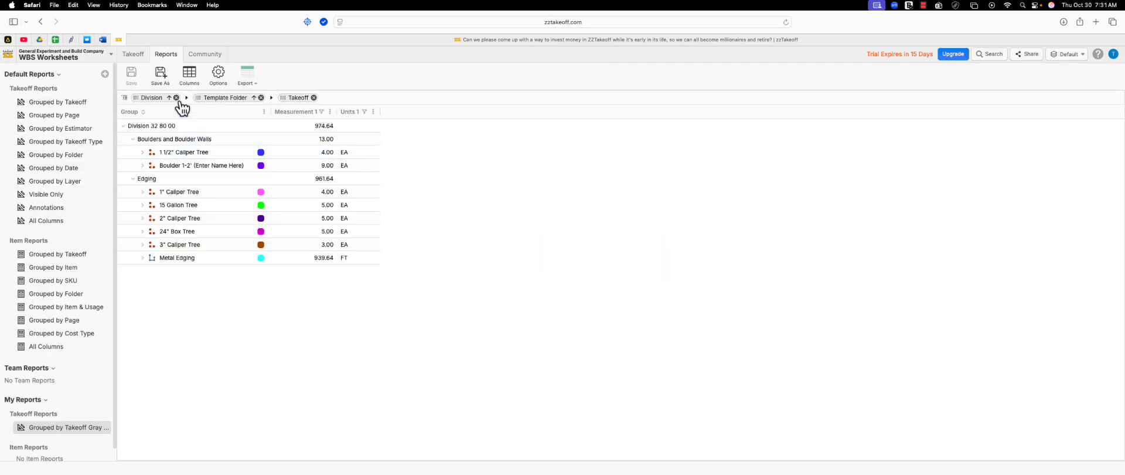
click(189, 73)
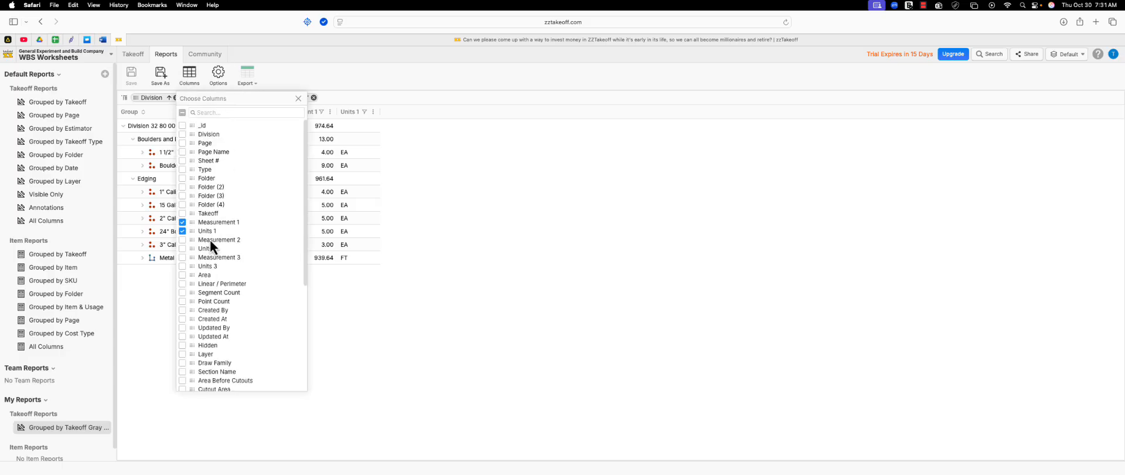
scroll(205, 264, down, 5)
click(183, 384)
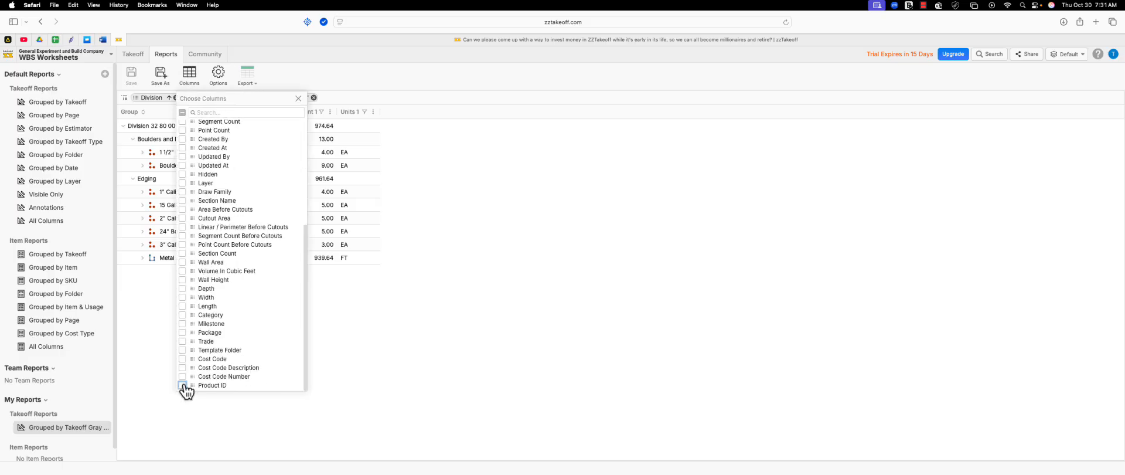
click(183, 376)
click(184, 367)
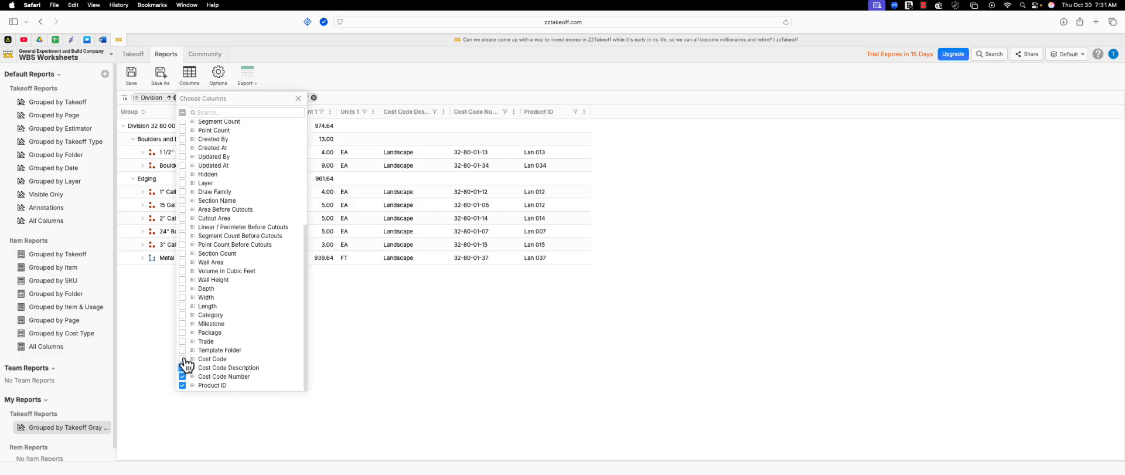
click(183, 358)
click(183, 350)
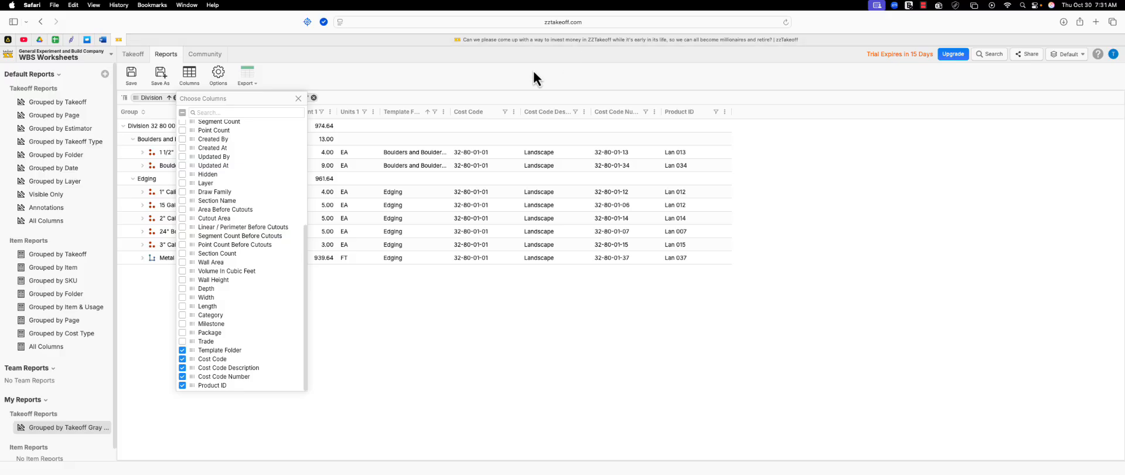
click(298, 98)
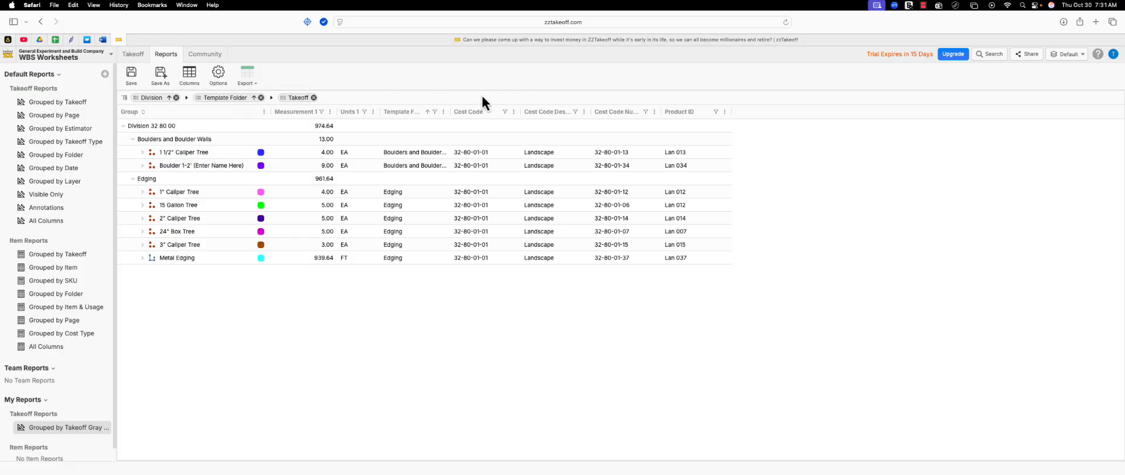